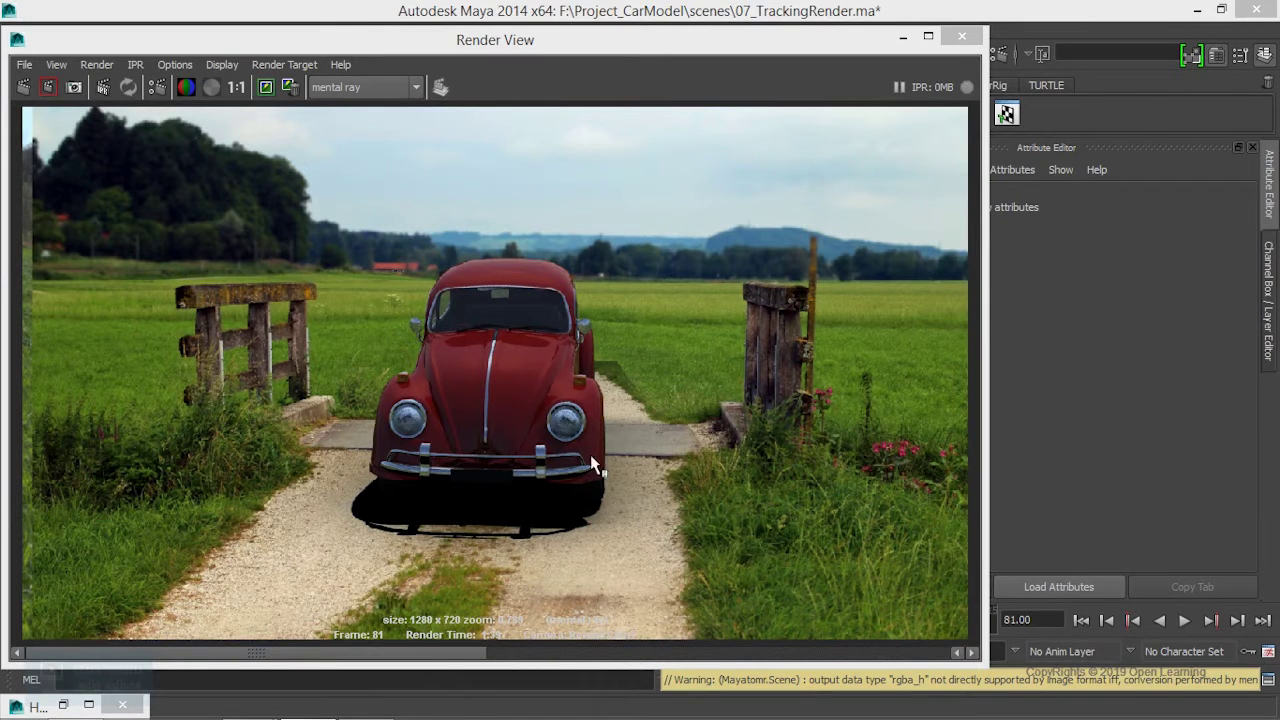
Minimize the Render View and open the Hypershade from Window > Rendering Editors
click(903, 37)
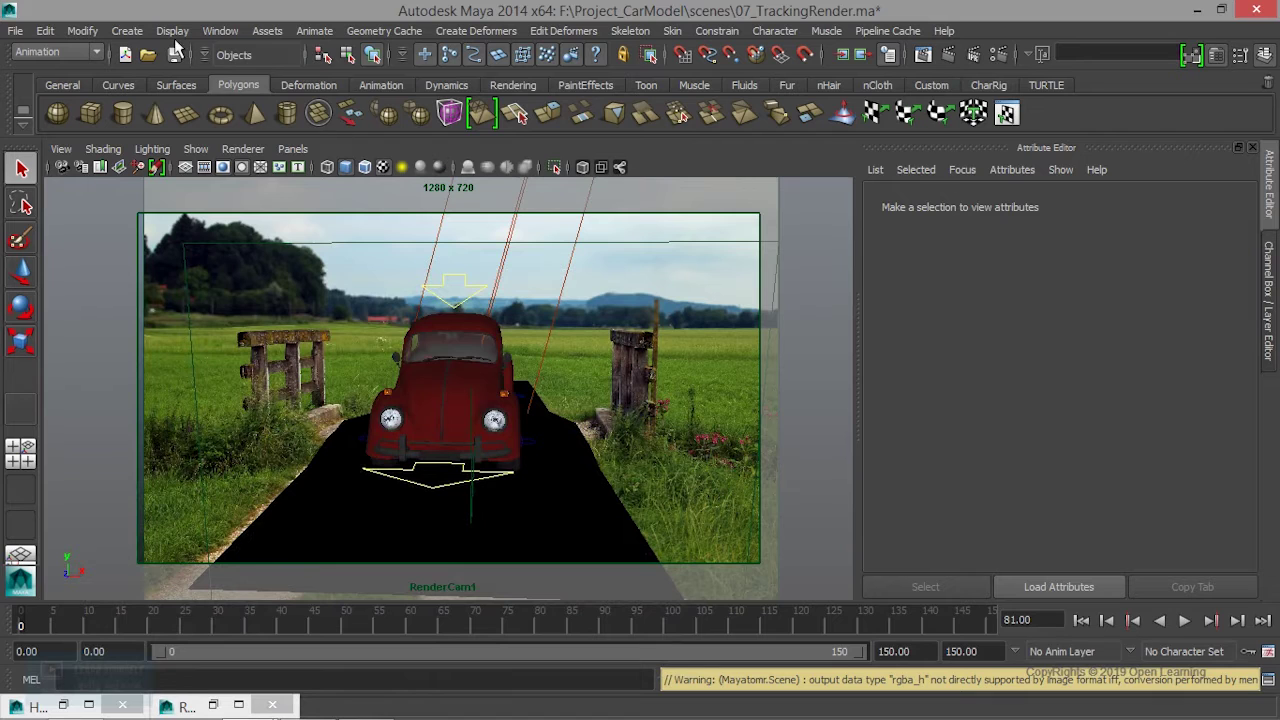
click(218, 34)
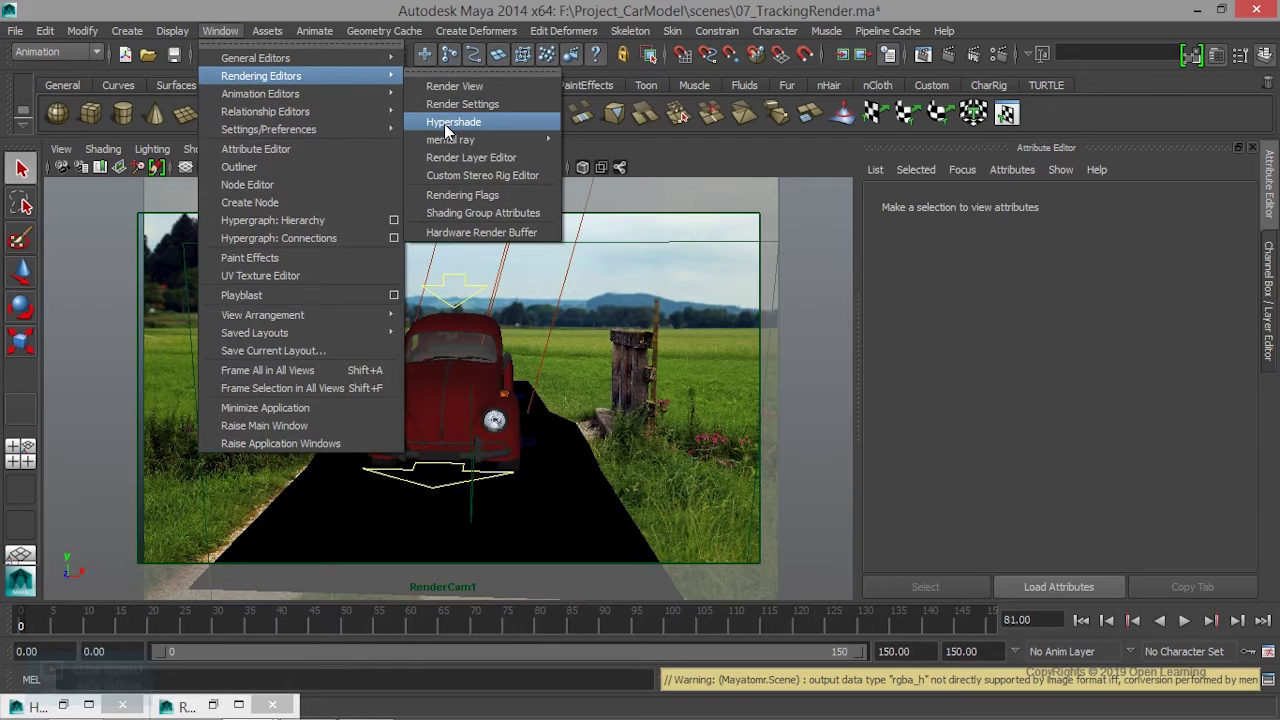
click(448, 122)
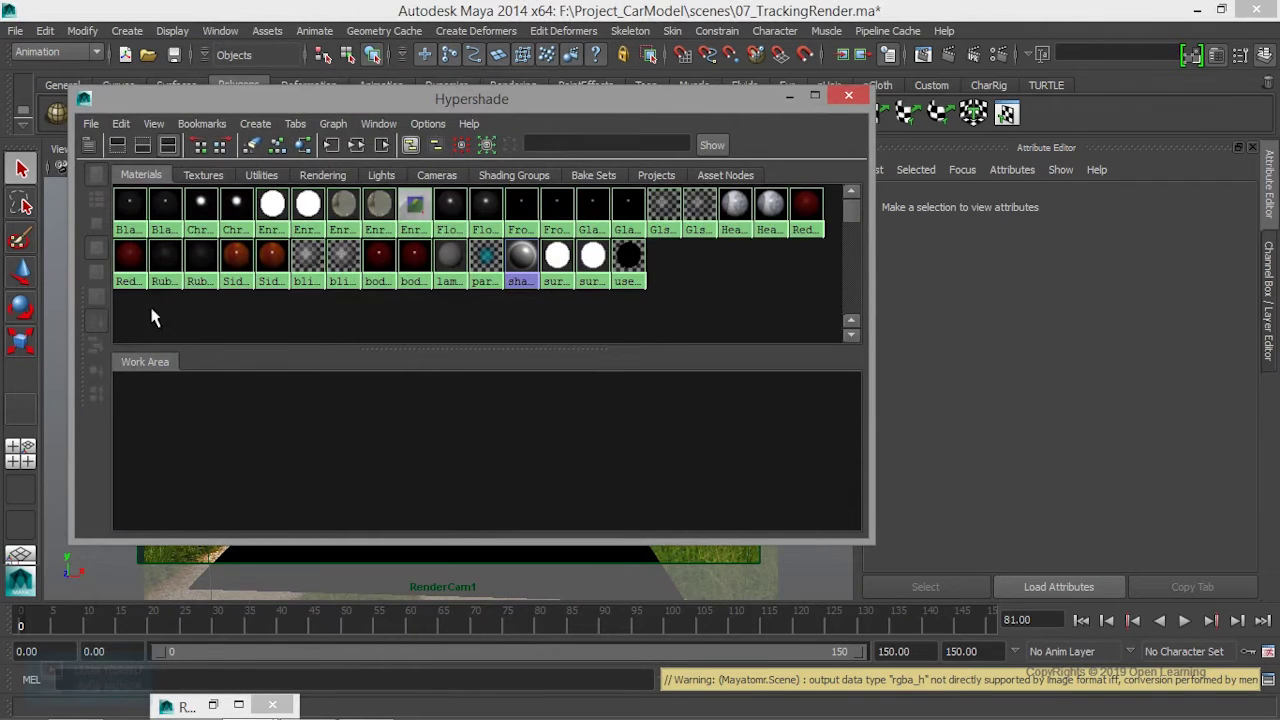
Create a mip_rayswitch node from the mental ray Materials list in the Create panel
click(89, 143)
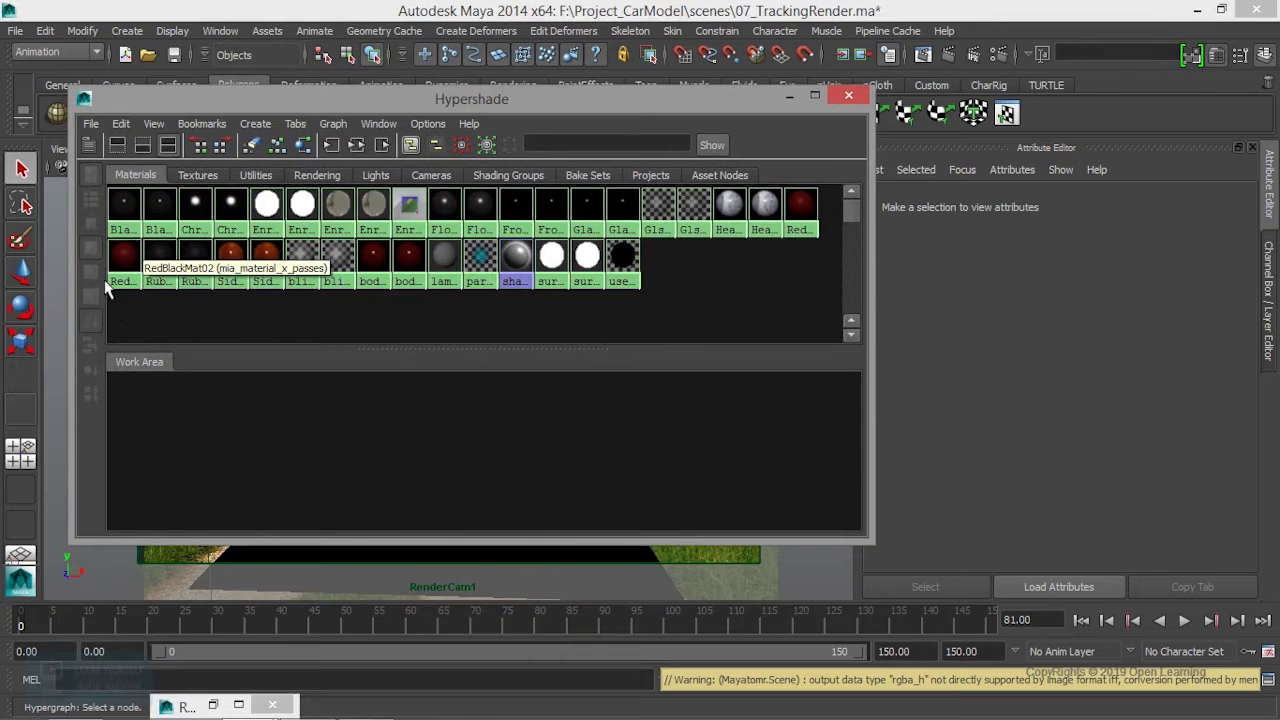
drag(90, 315, 410, 354)
scroll(138, 474, down, 1)
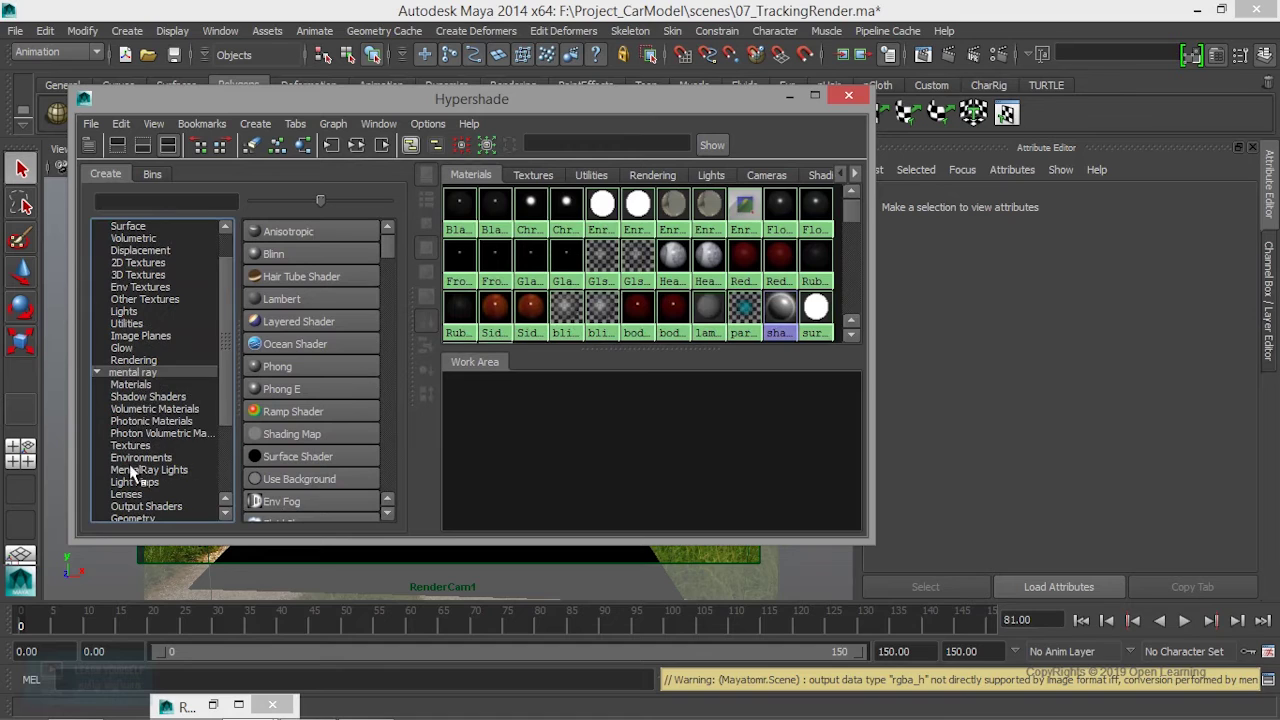
click(135, 372)
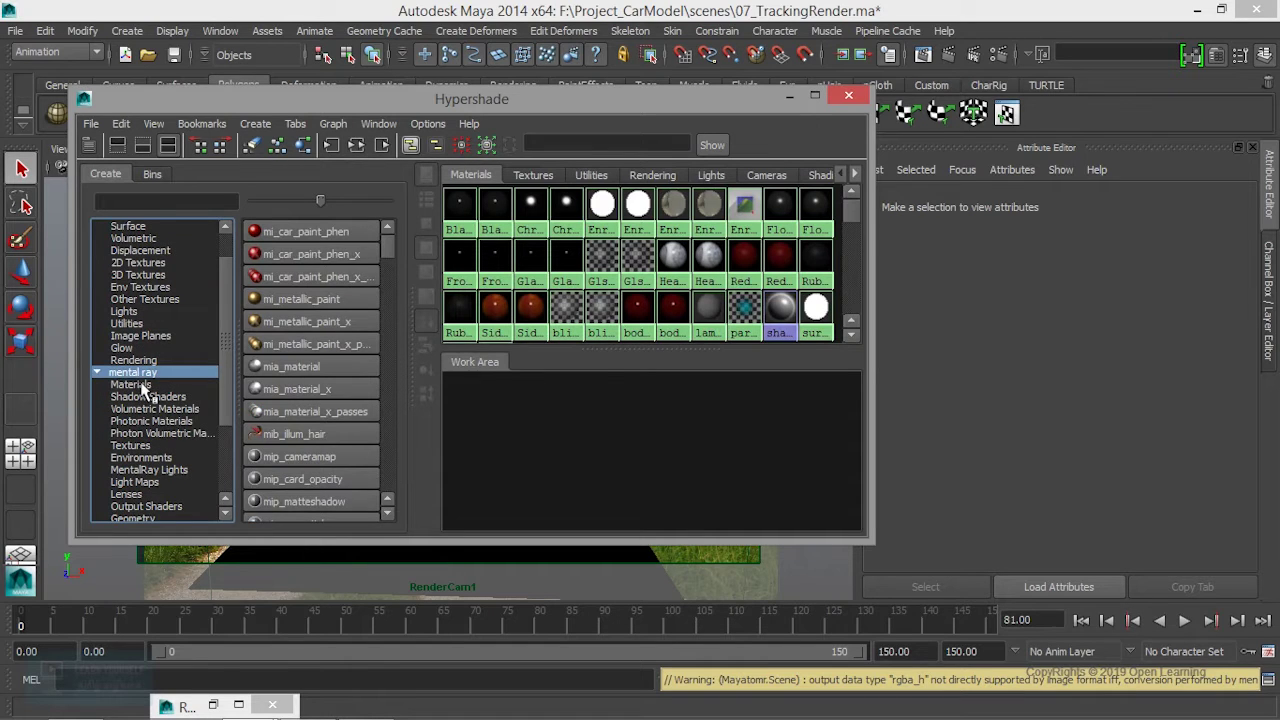
click(145, 397)
click(140, 384)
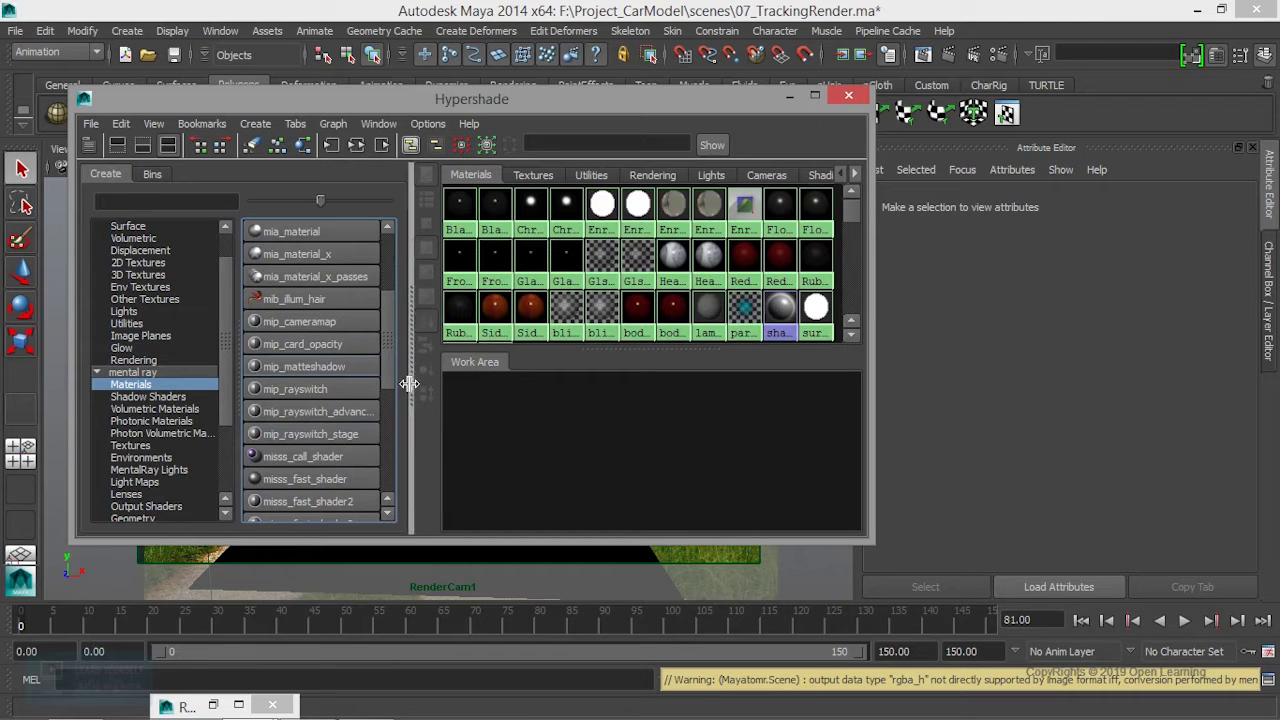
drag(411, 380, 456, 378)
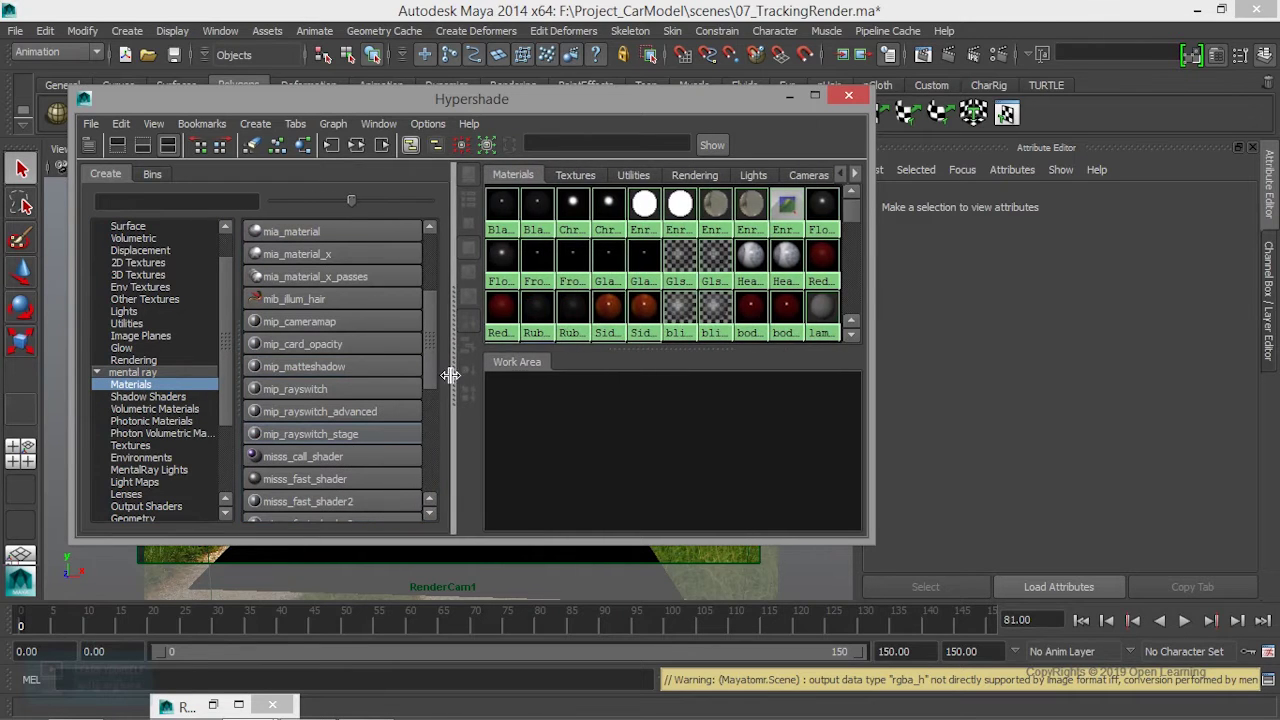
click(312, 389)
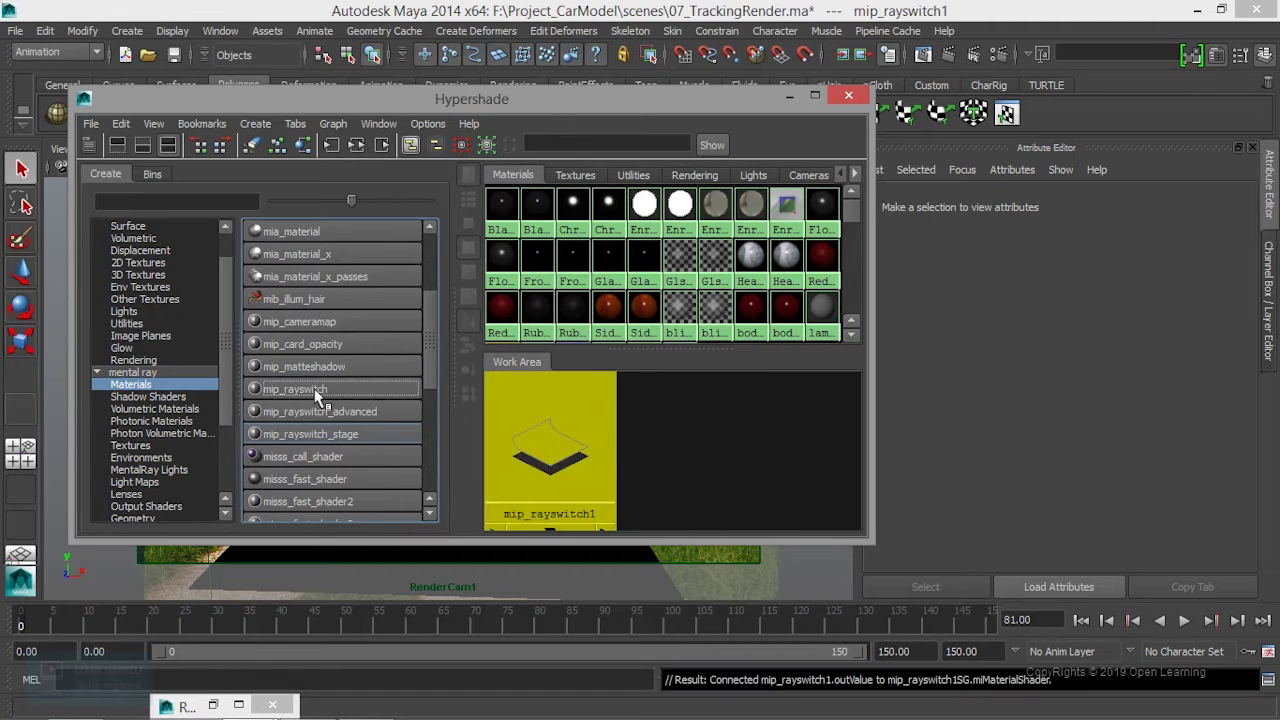
Center mip_rayswitch1 in the work area and create a mip_cameramap node
drag(537, 457, 671, 457)
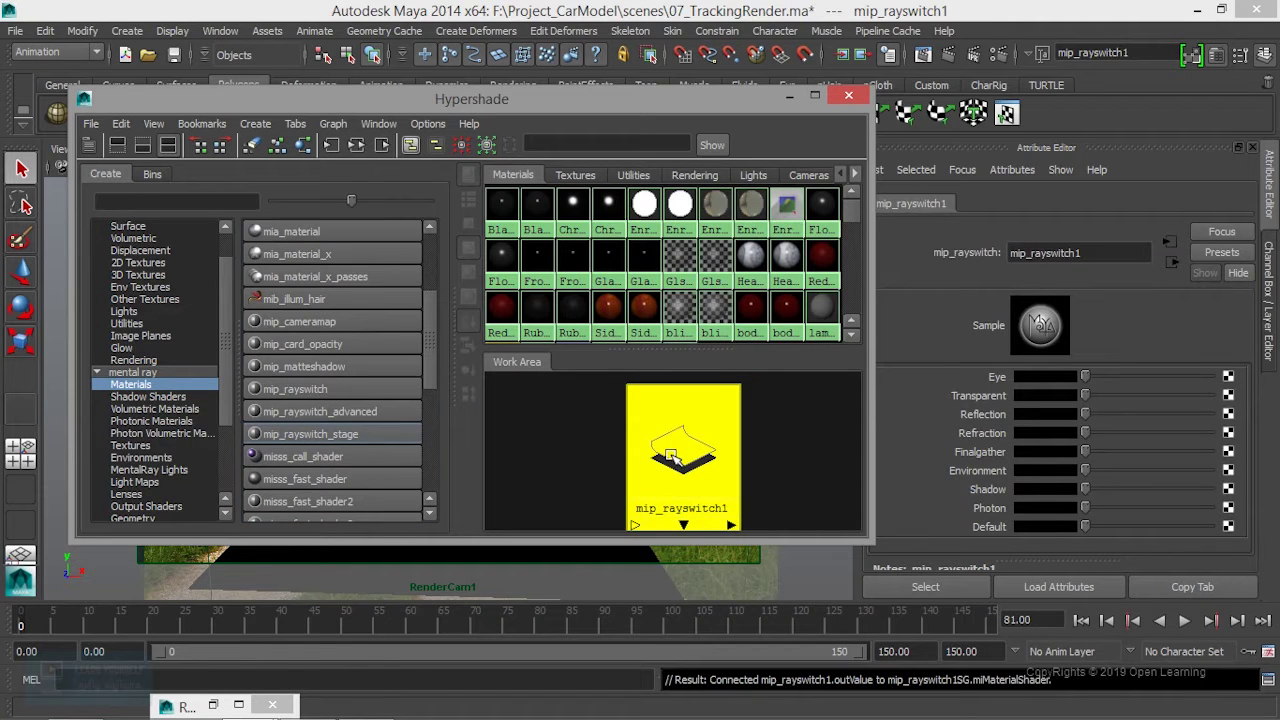
scroll(345, 460, up, 1)
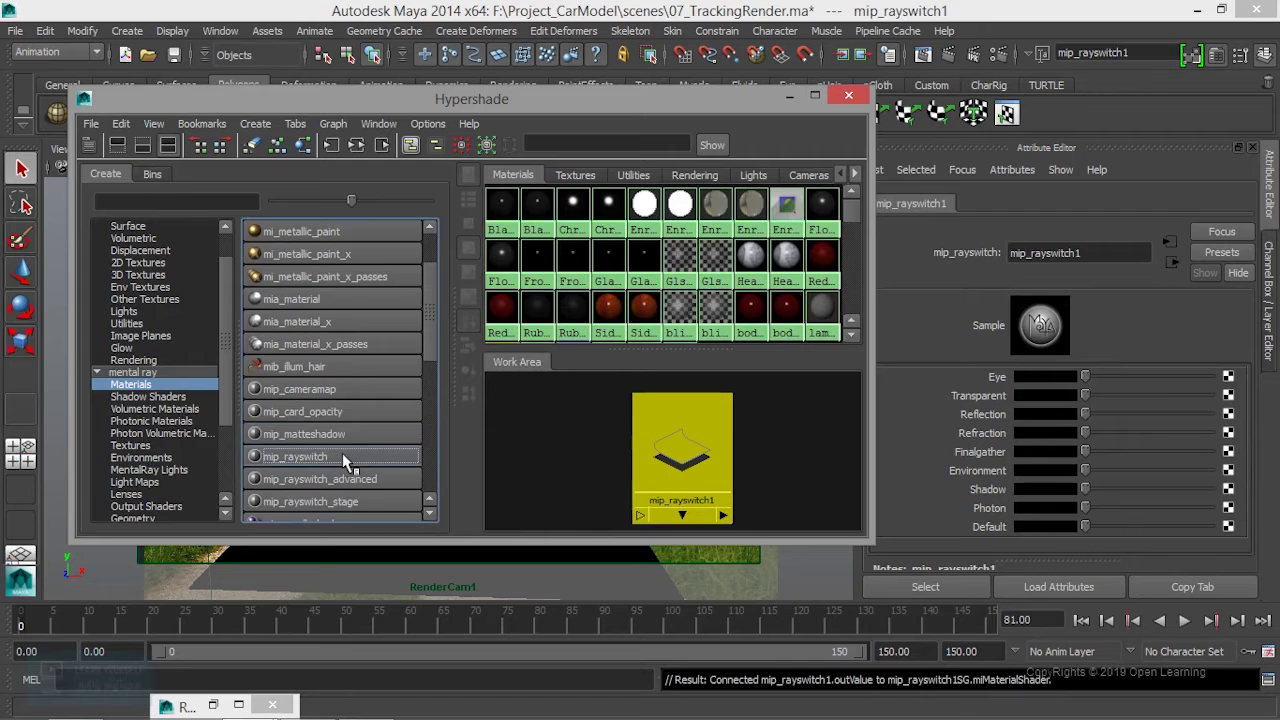
scroll(338, 435, down, 1)
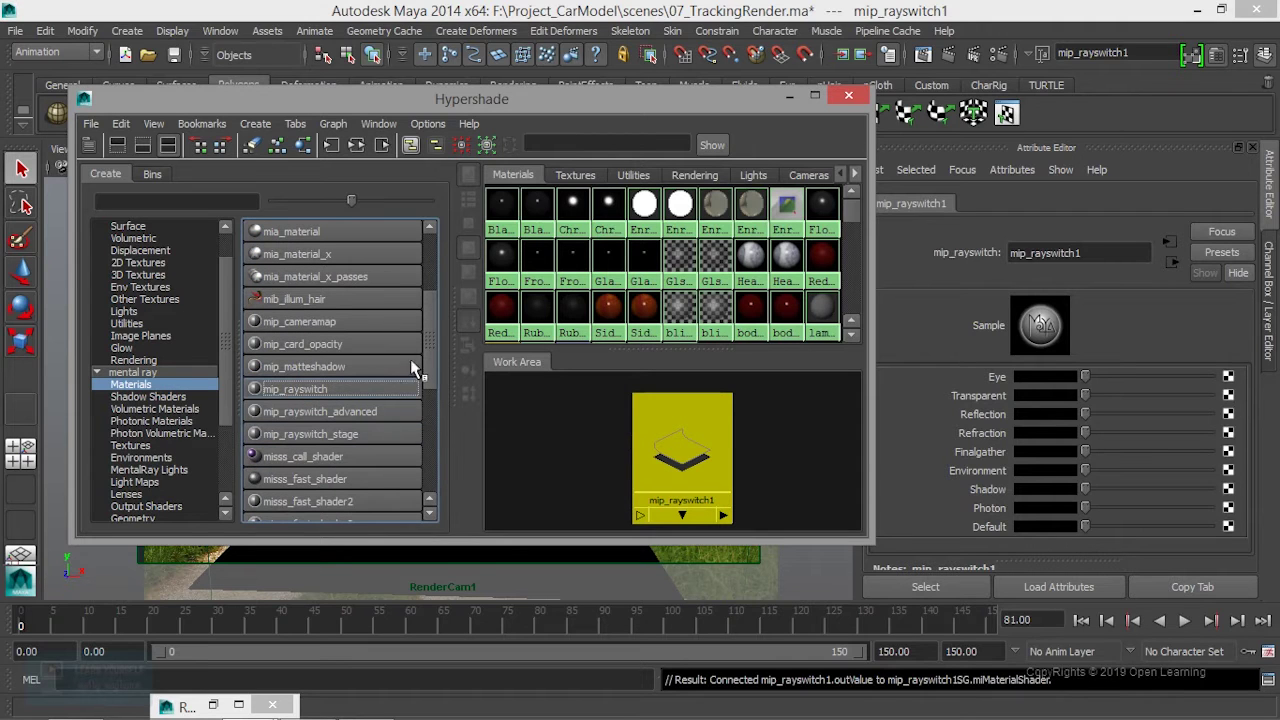
drag(430, 356, 433, 368)
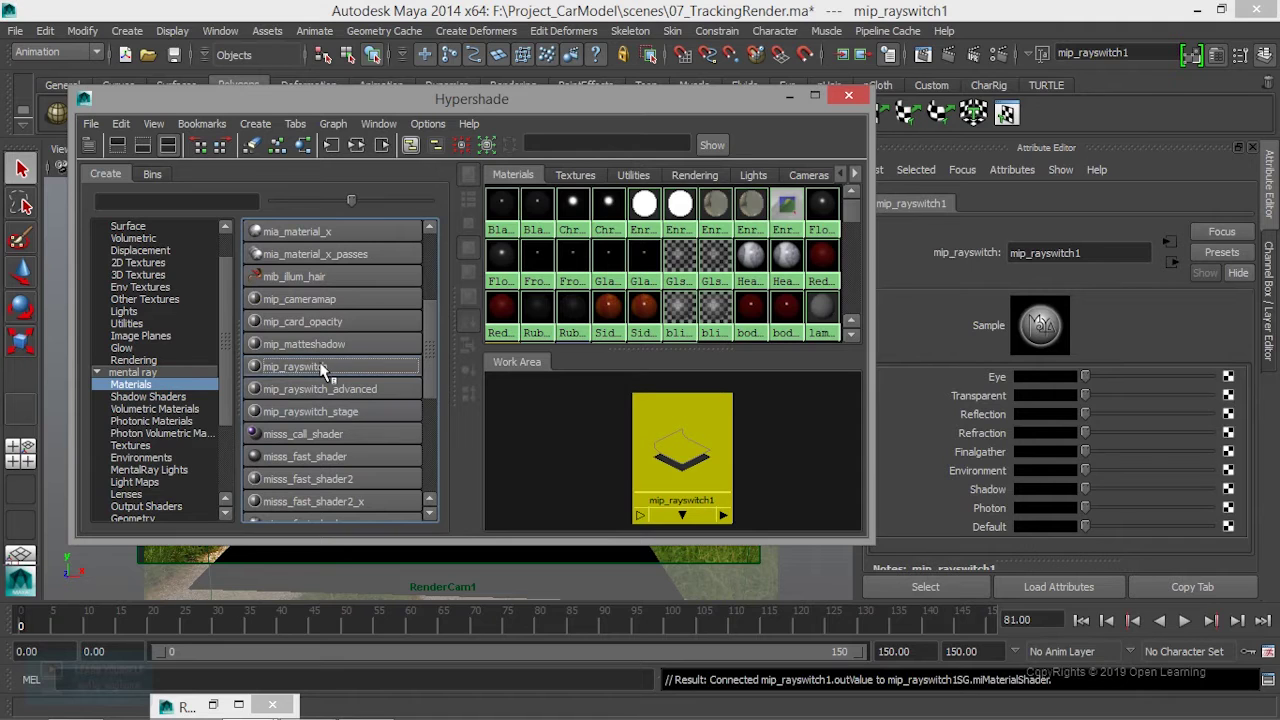
click(298, 299)
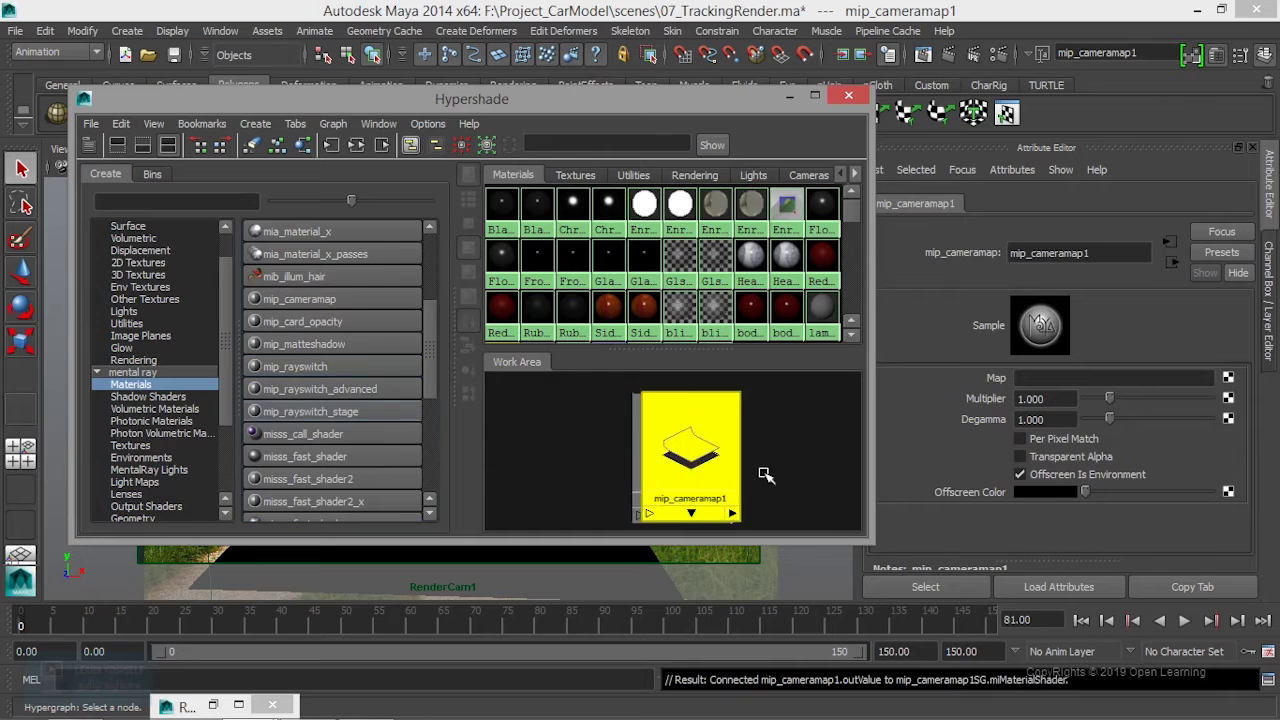
Create and position a mip_matteshadow node, then restore the car render
drag(718, 490, 695, 490)
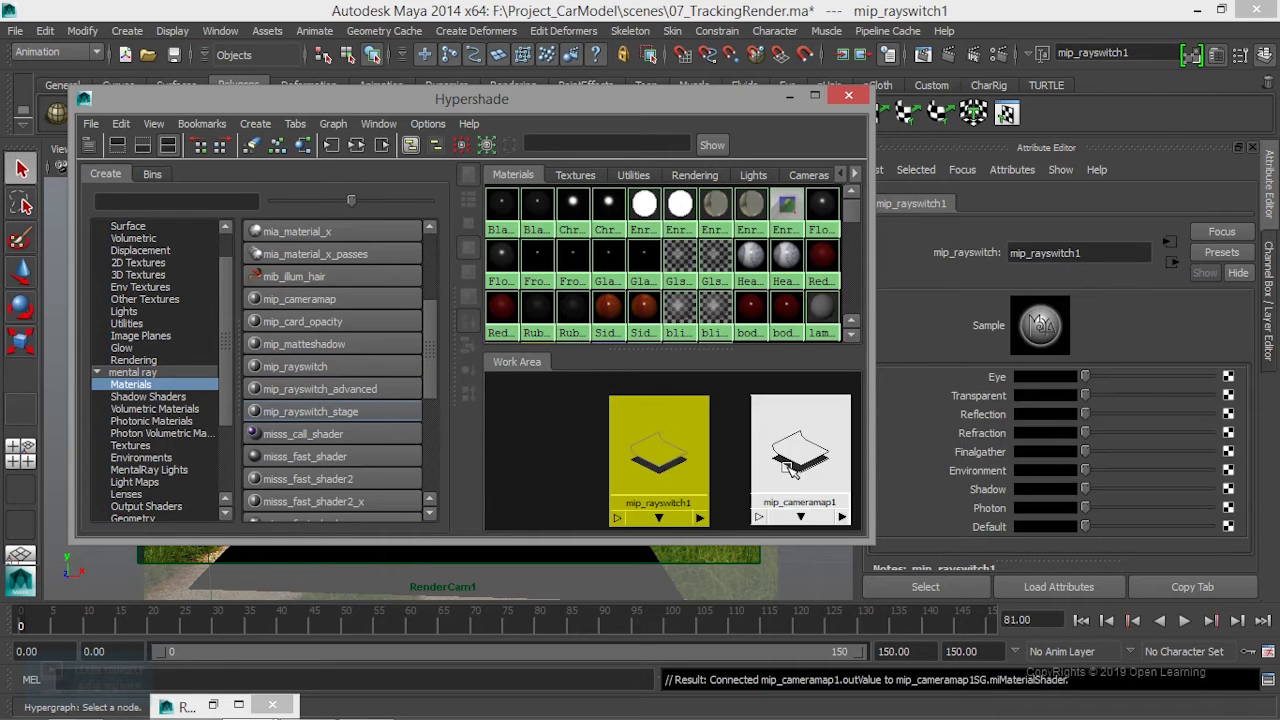
click(309, 344)
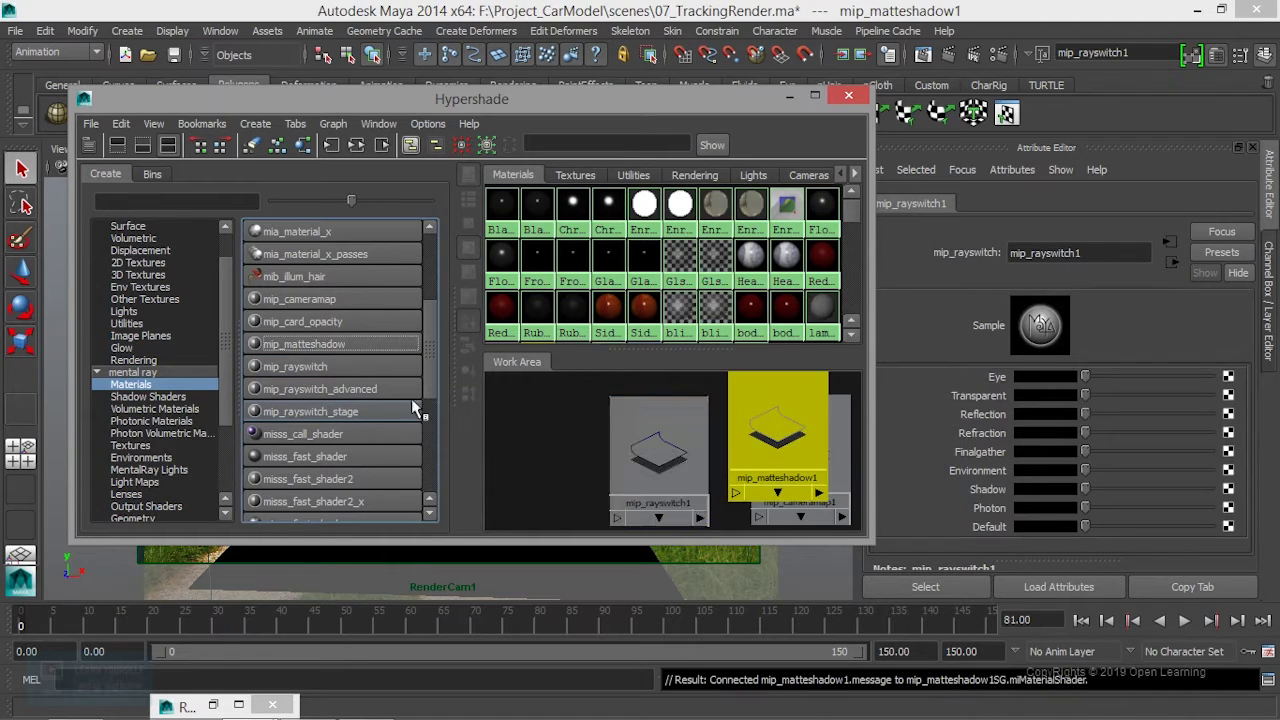
drag(536, 466, 535, 470)
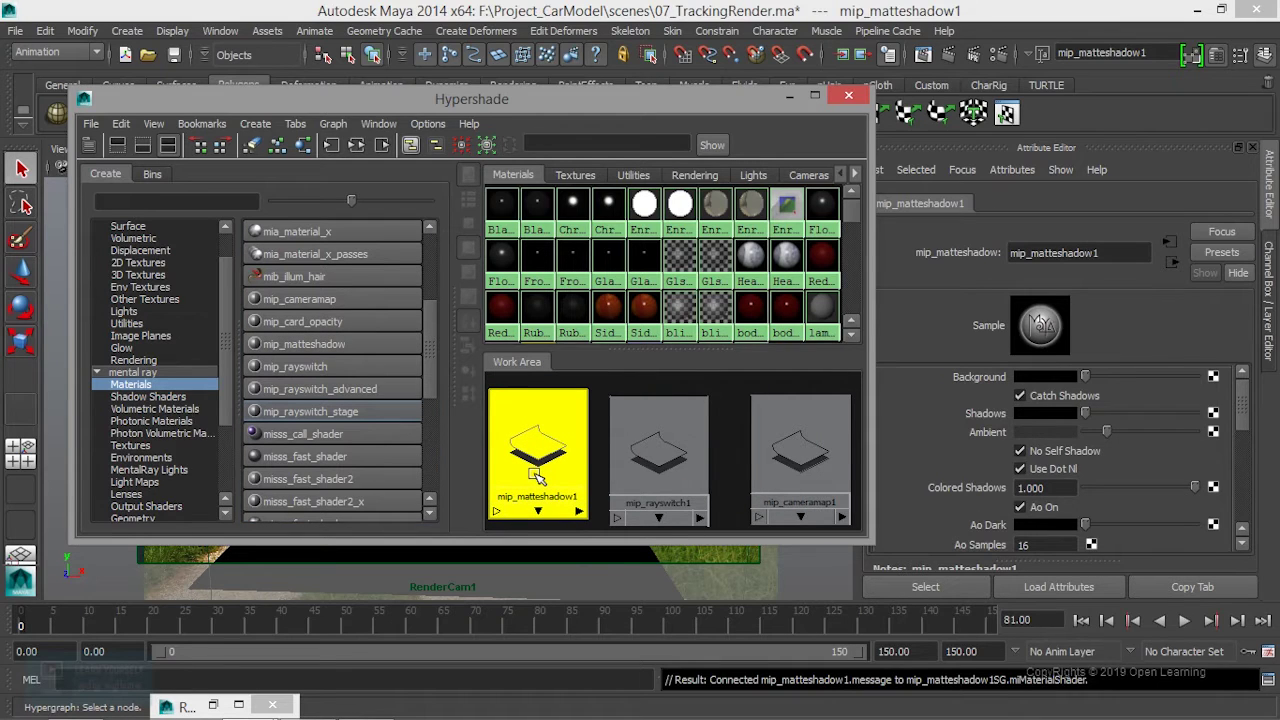
click(921, 55)
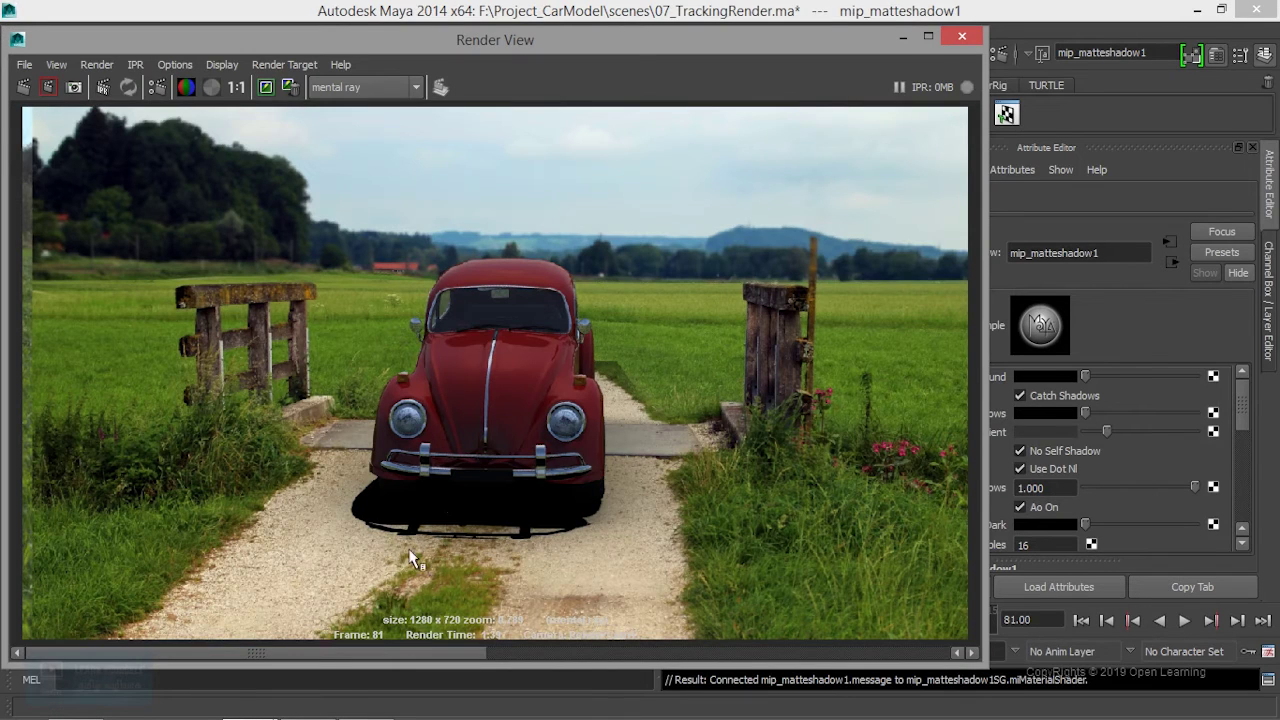
Minimize the Render View and select mip_cameramap1 in the work area
click(903, 40)
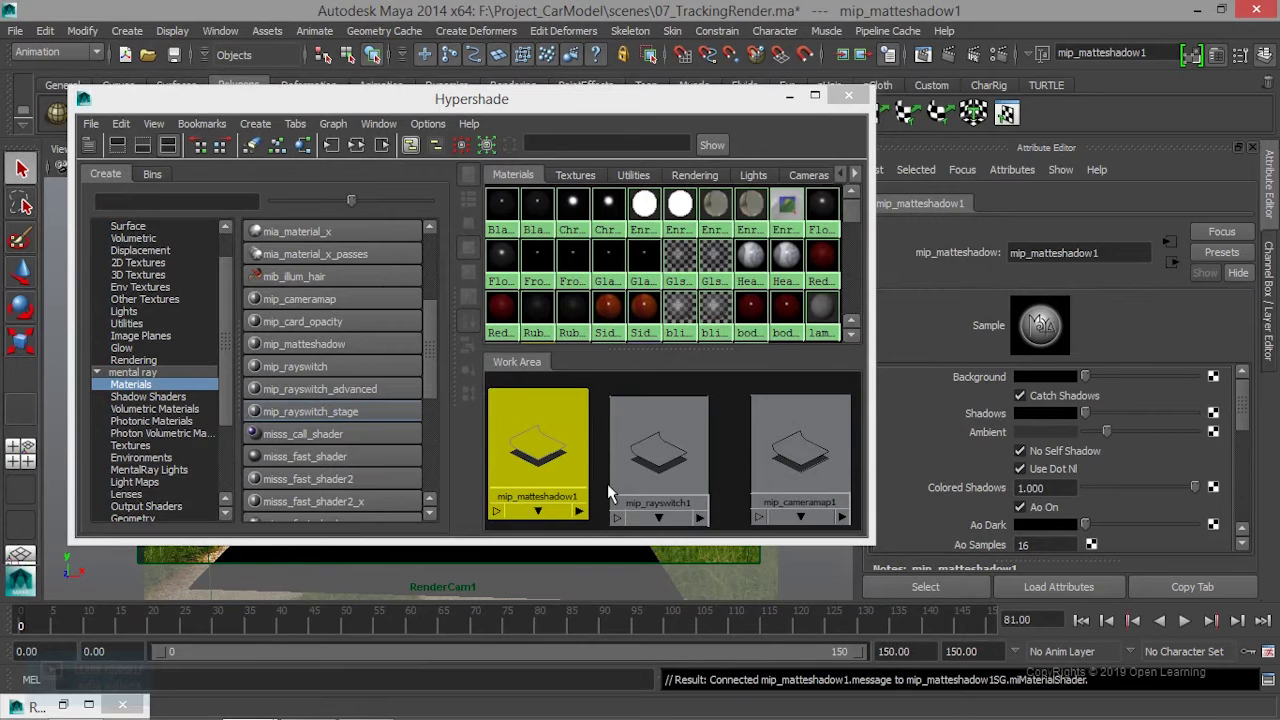
click(815, 492)
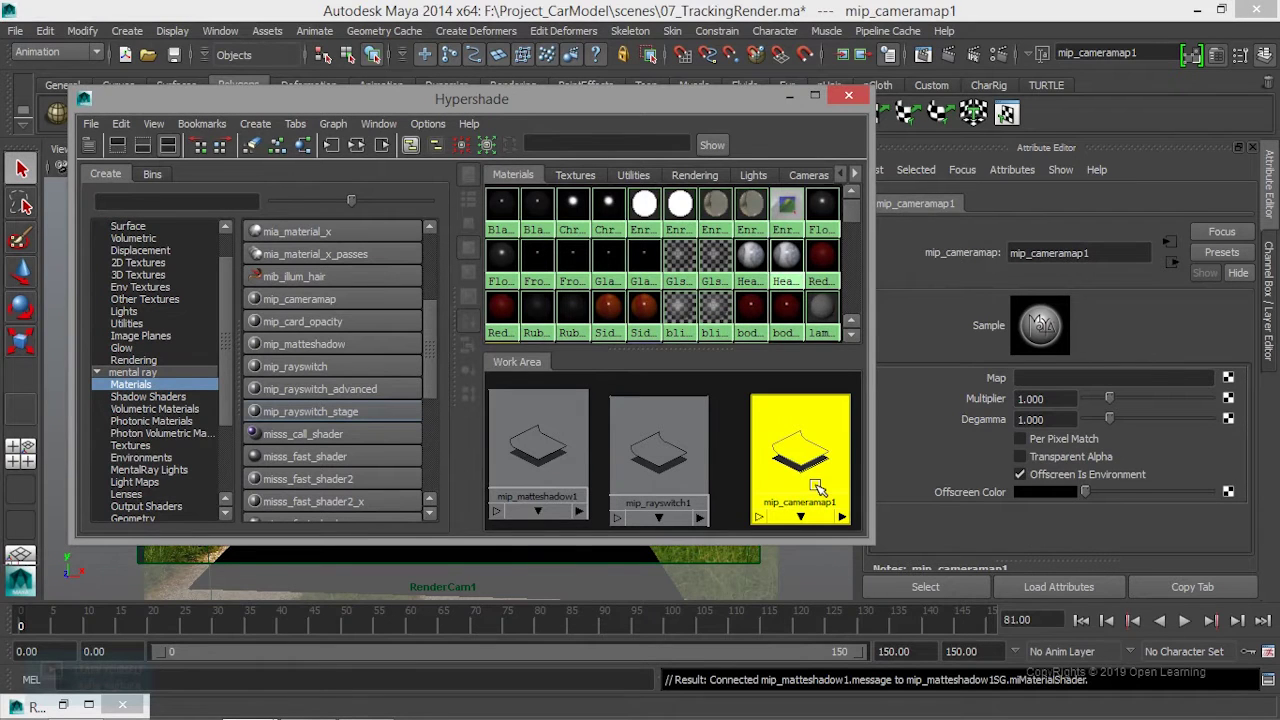
drag(815, 485, 809, 468)
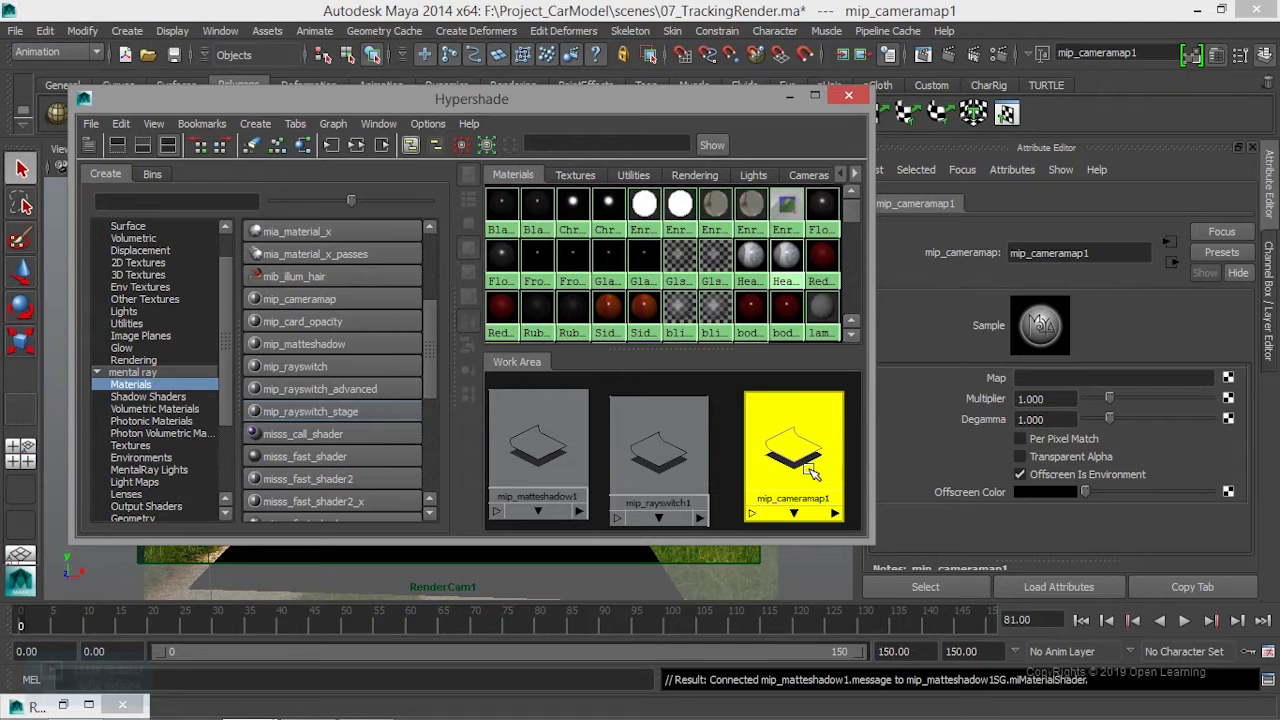
Browse the Hypershade tabs to Cameras, pick the imagePlane swatch, and load mip_cameramap1's settings
click(648, 176)
scroll(610, 270, down, 1)
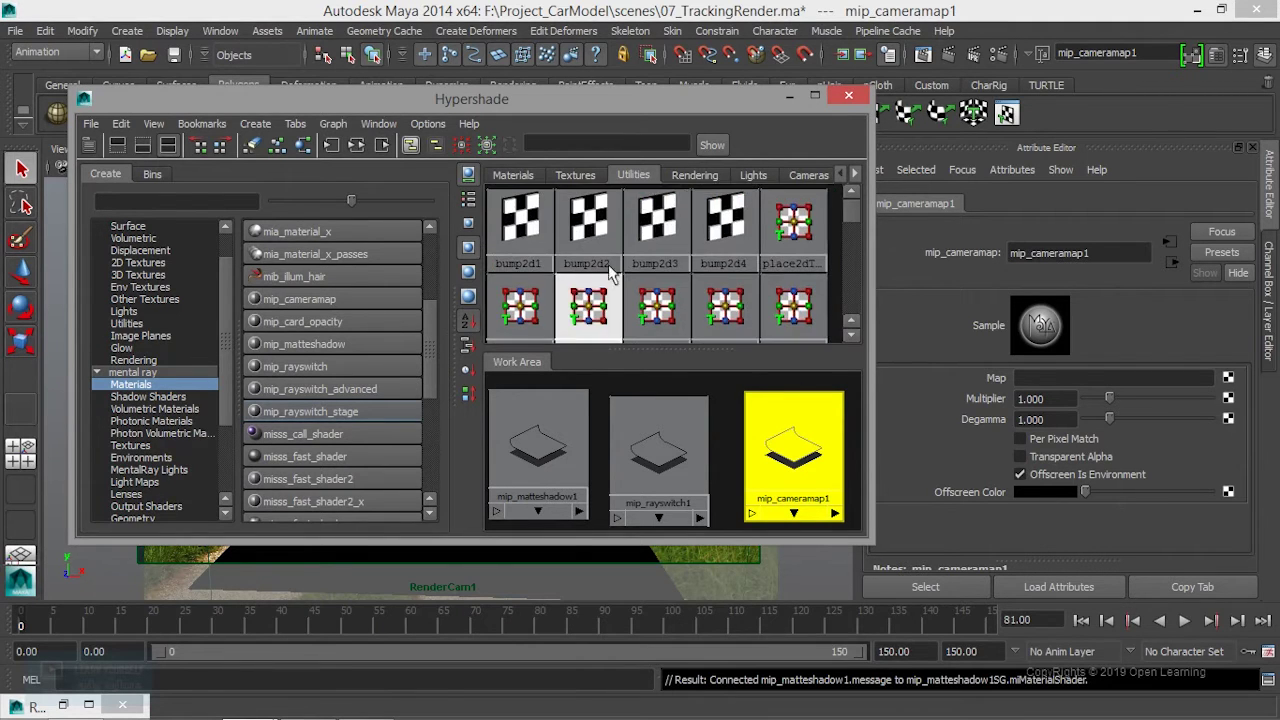
click(575, 175)
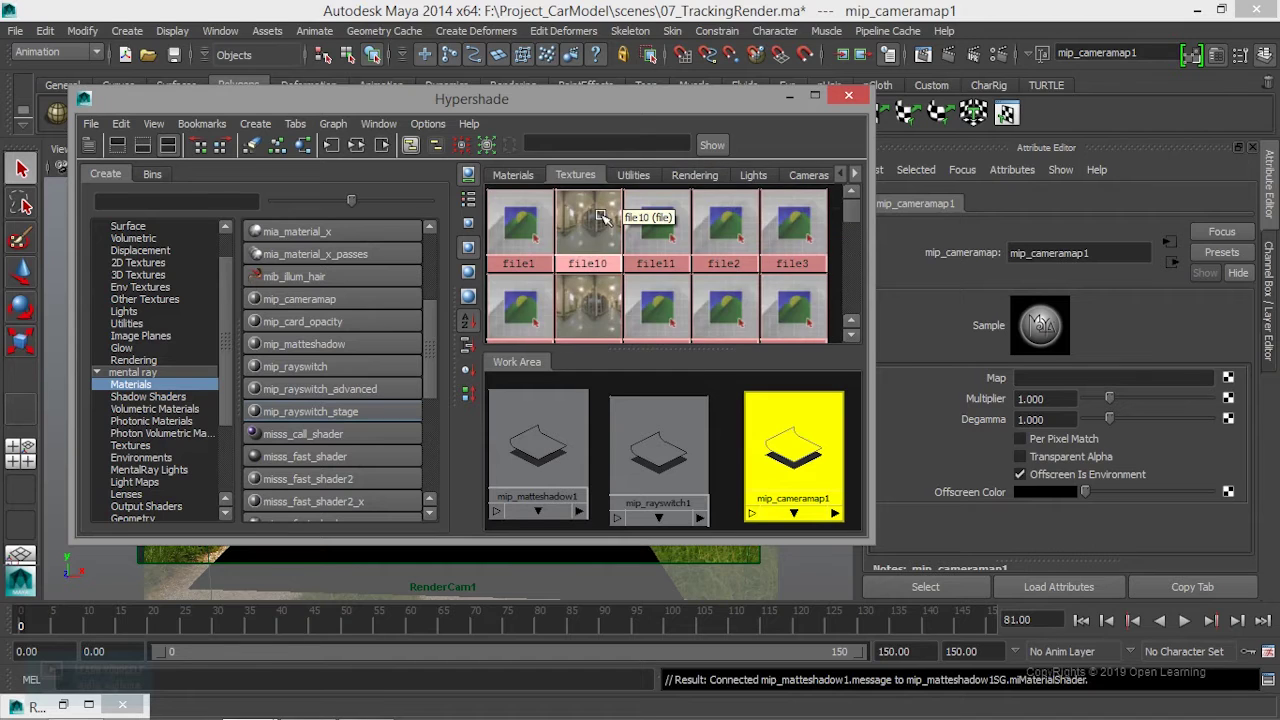
click(694, 175)
click(519, 225)
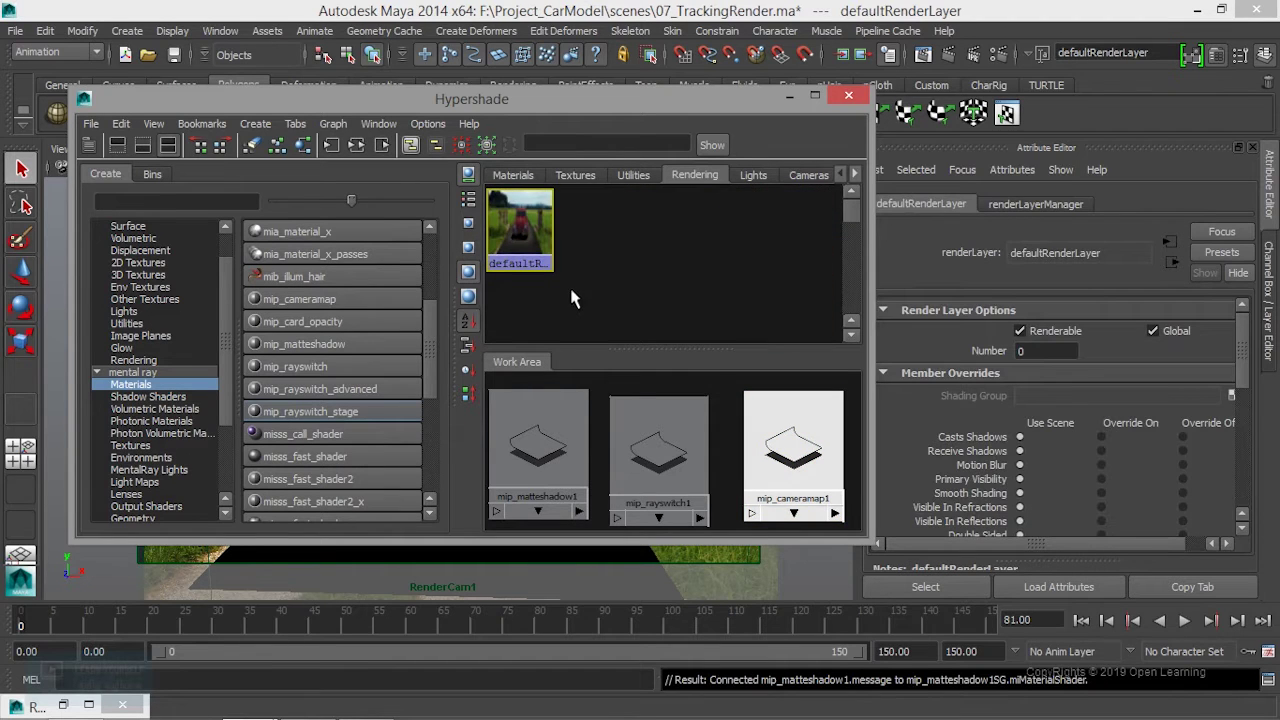
click(756, 177)
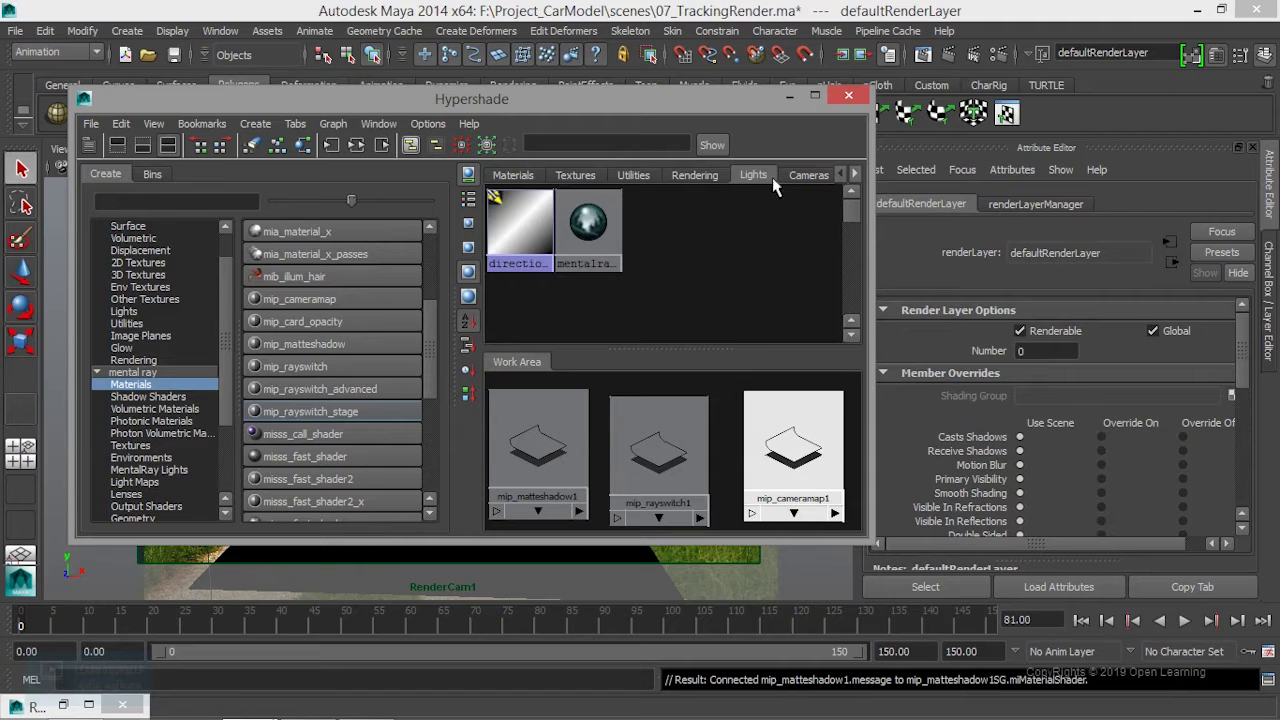
click(792, 178)
click(588, 228)
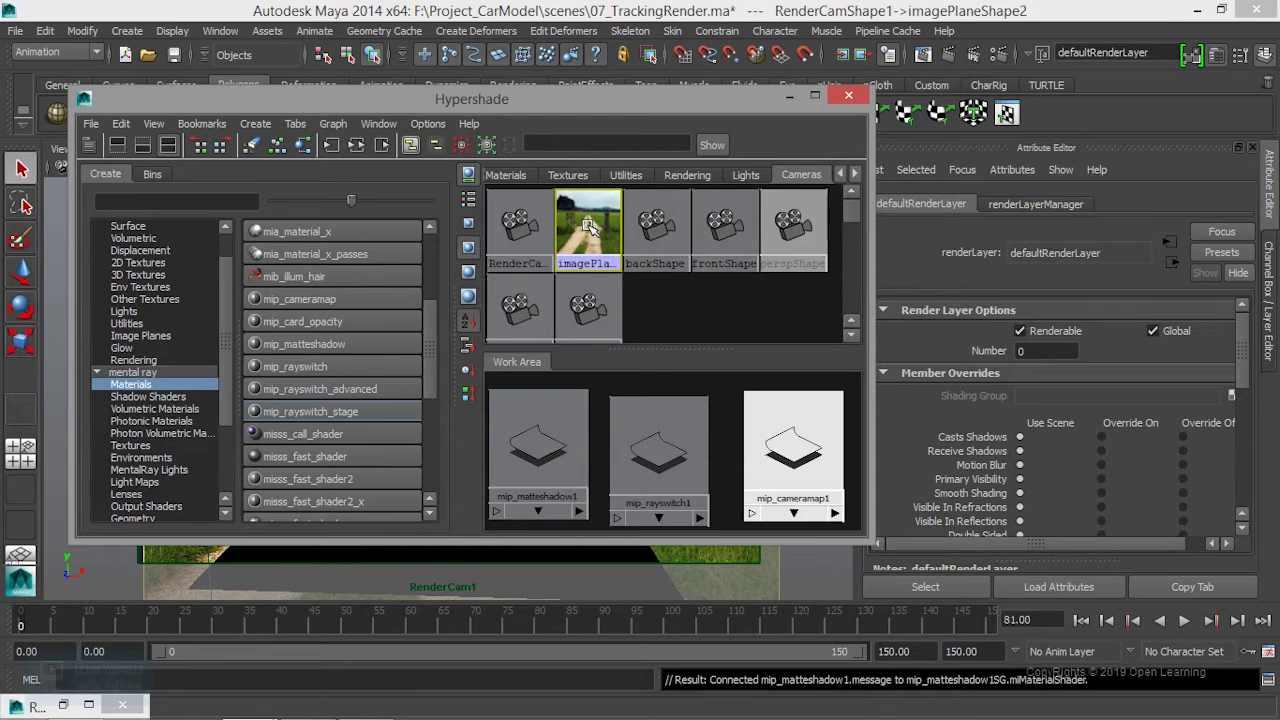
click(800, 465)
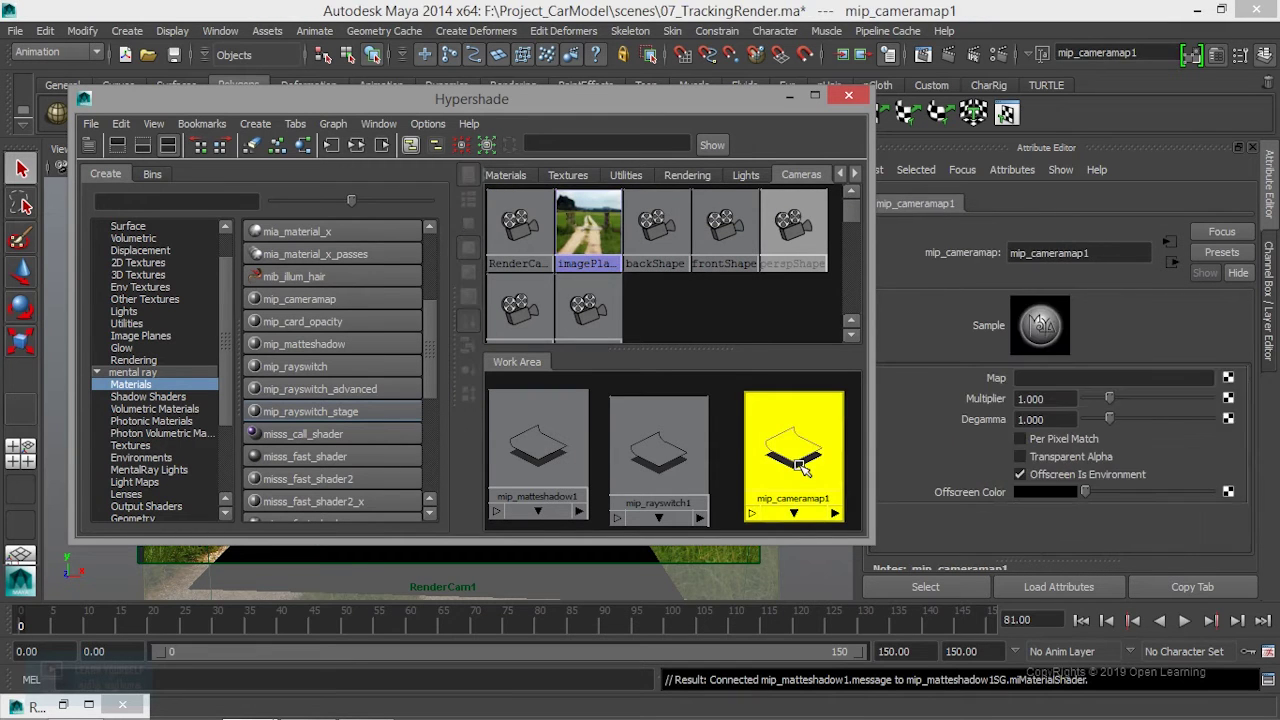
Connect the background image plane to mip_cameramap1's Map input and select mip_matteshadow1
middle_drag(596, 238, 972, 388)
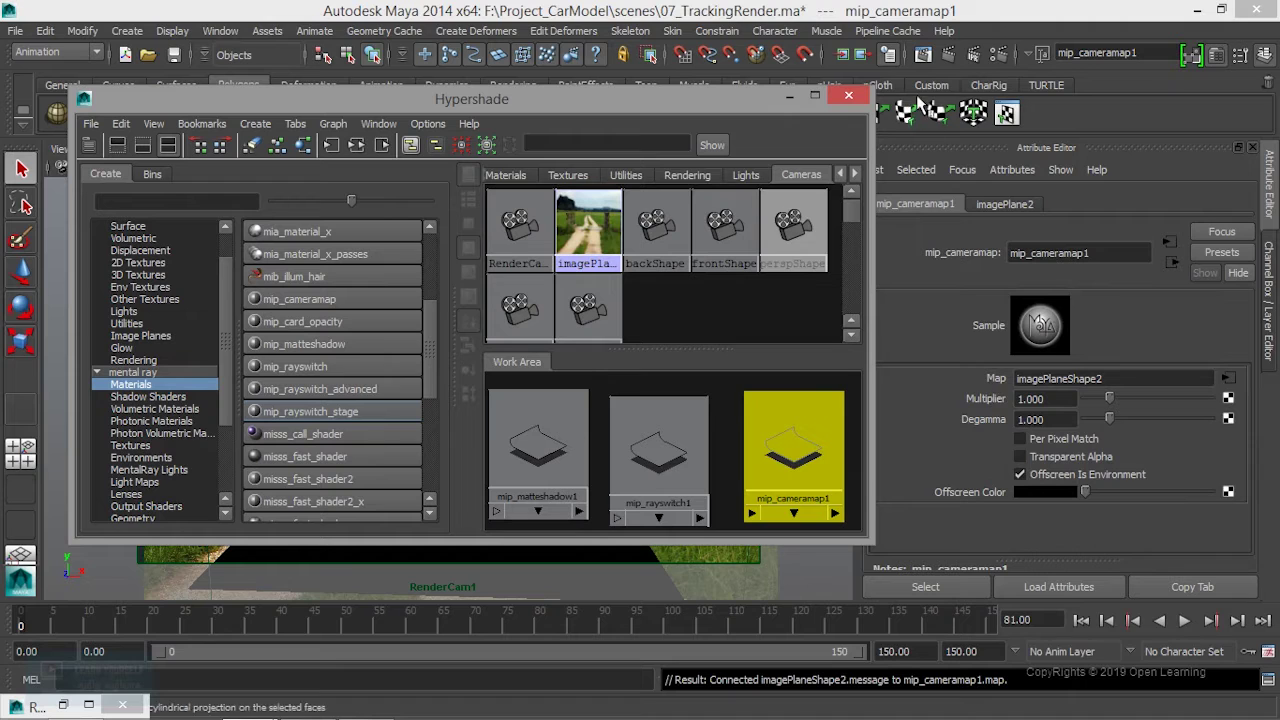
drag(800, 472, 790, 471)
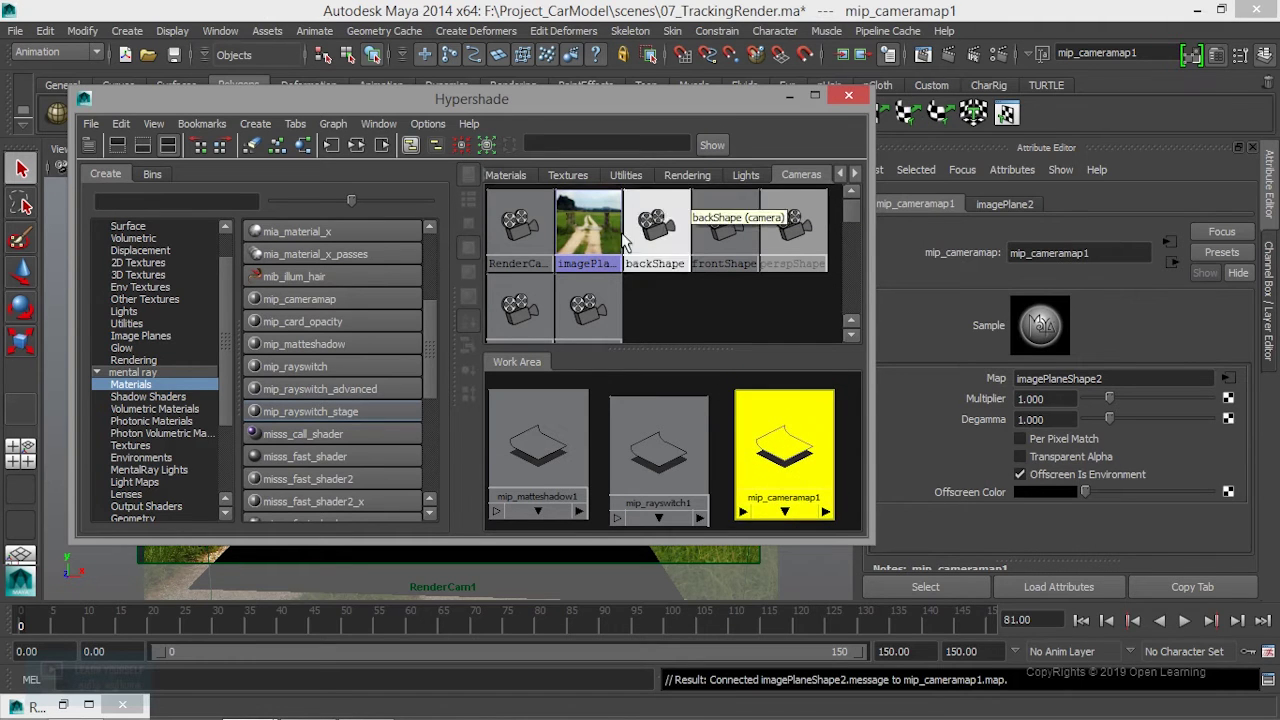
middle_drag(598, 246, 543, 463)
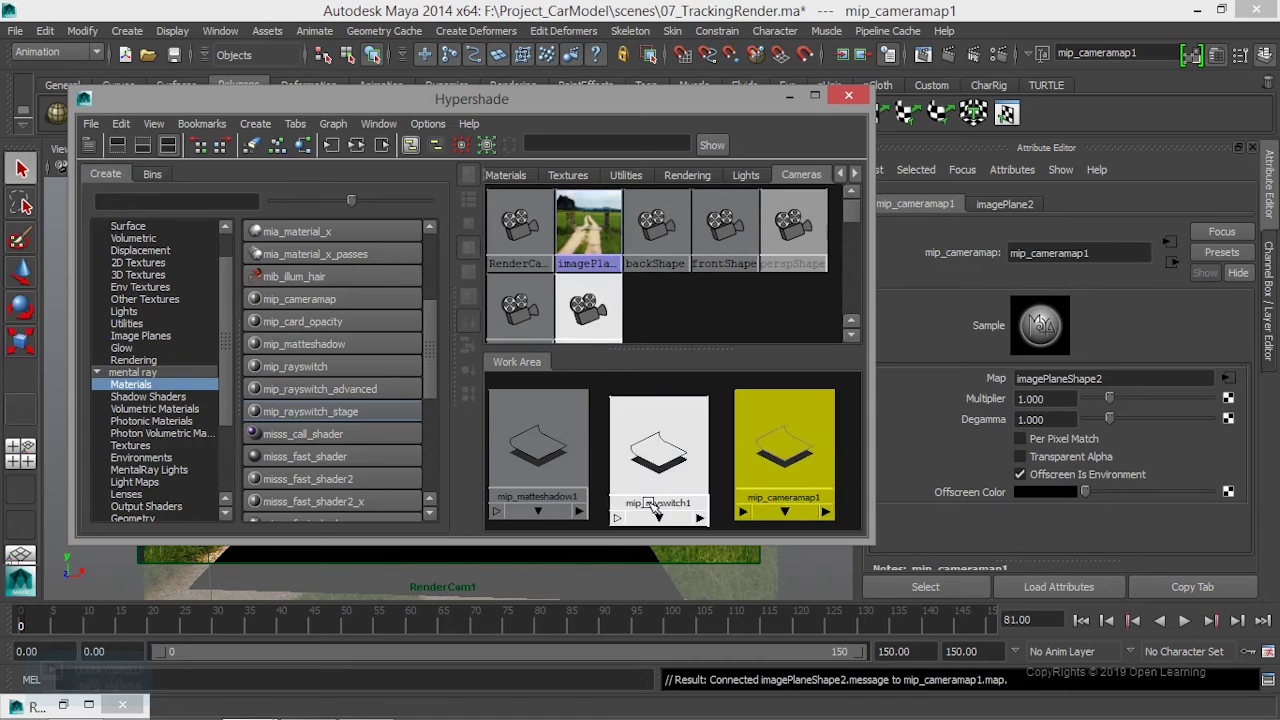
click(543, 463)
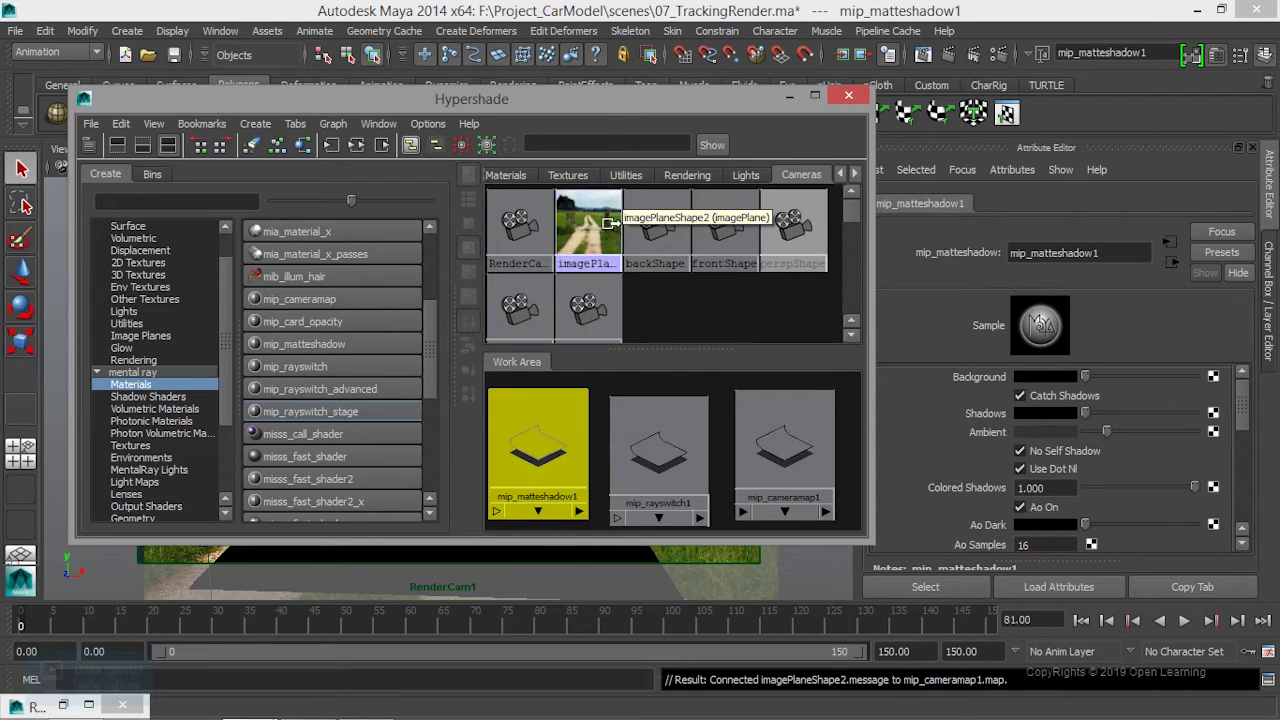
Connect mip_cameramap1 to mip_matteshadow1's Background attribute
drag(522, 98, 875, 81)
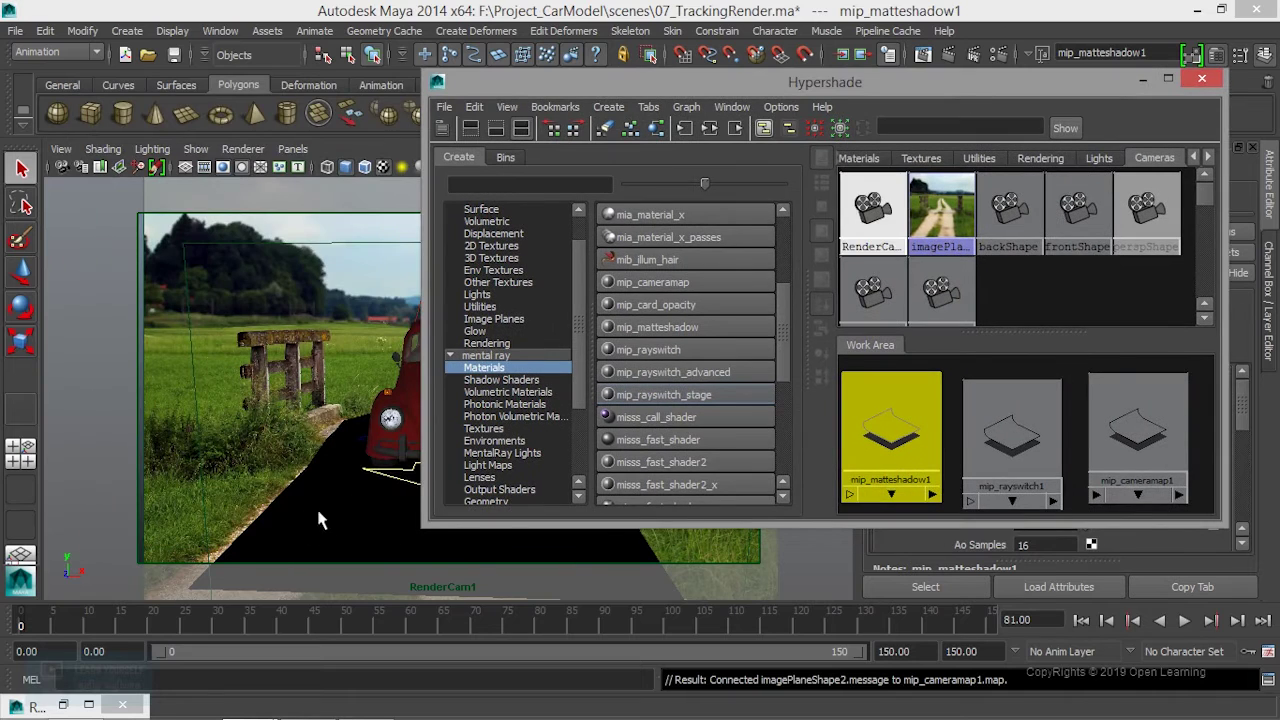
mouse_move(952, 88)
mouse_down()
mouse_move(612, 45)
mouse_move(602, 81)
mouse_up()
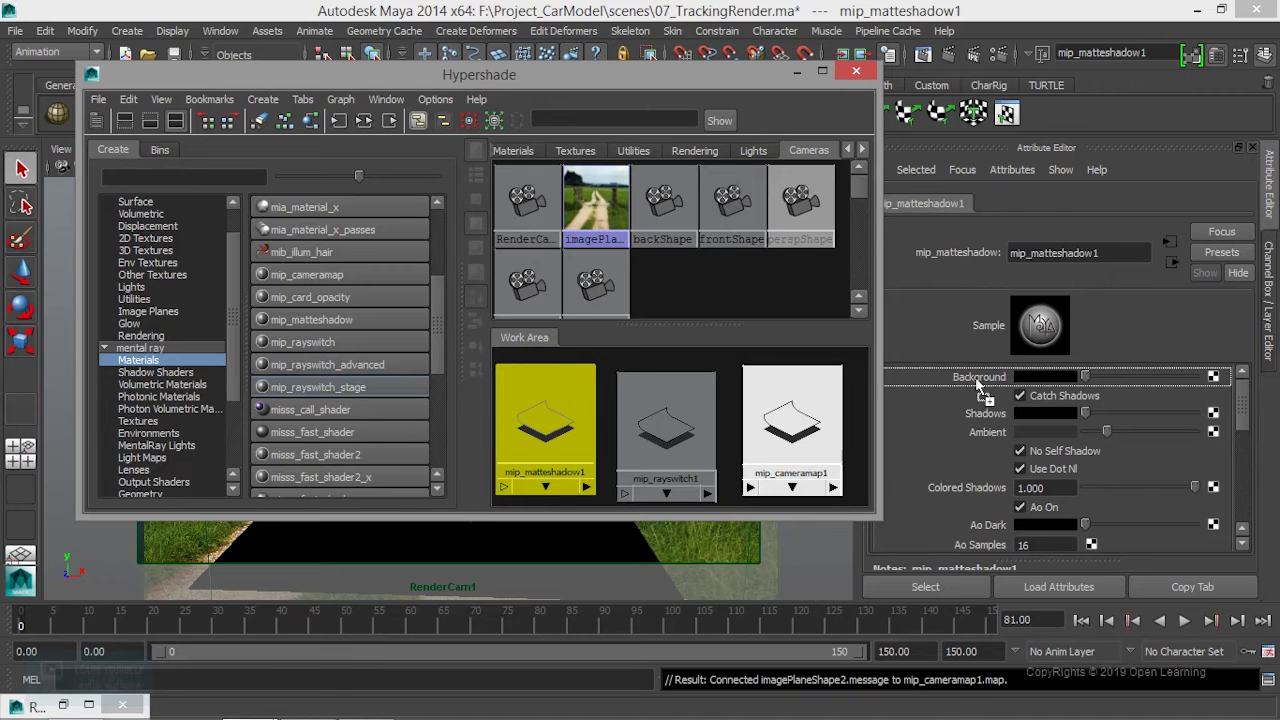
middle_drag(800, 452, 1045, 388)
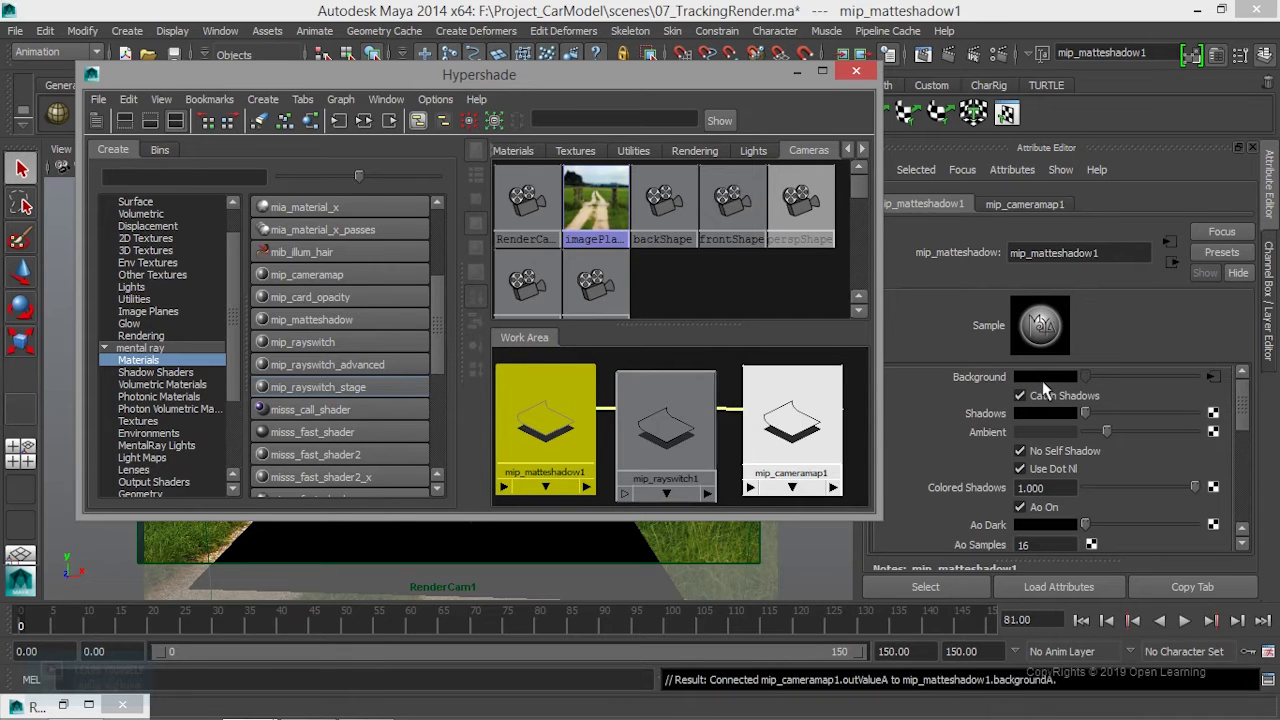
Graph mip_cameramap1's input and output connections in the work area
click(785, 440)
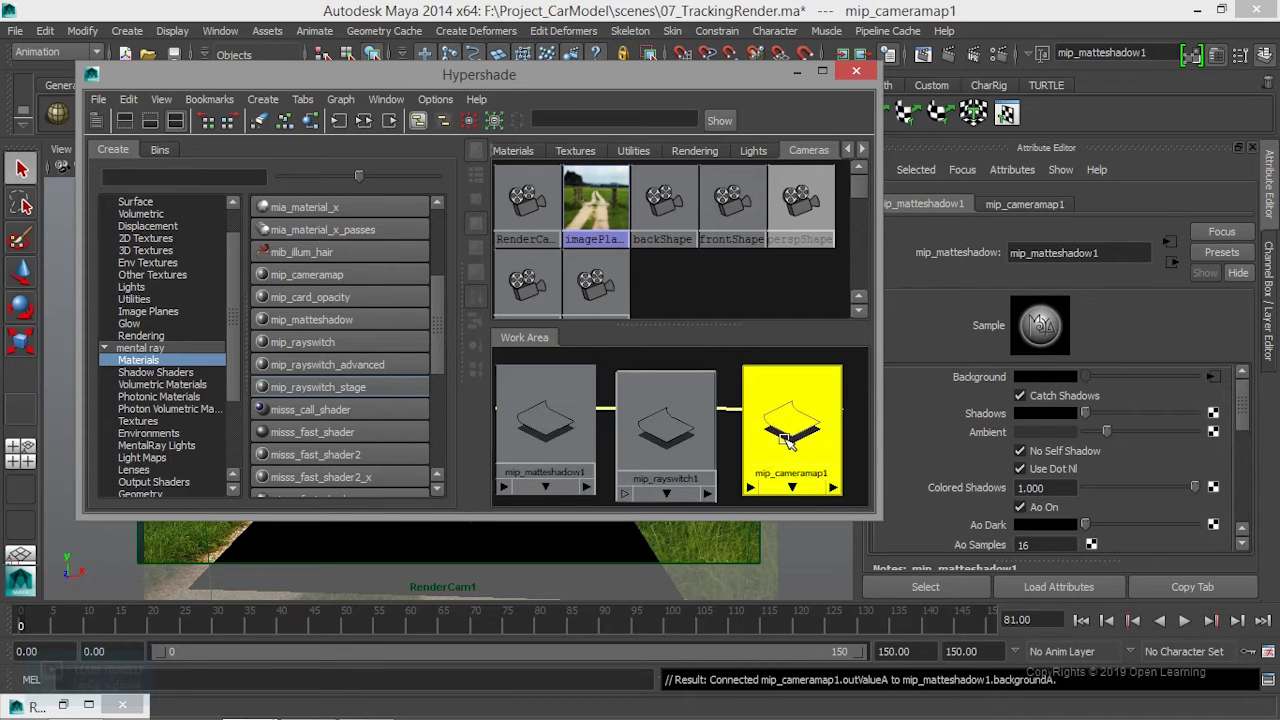
click(364, 122)
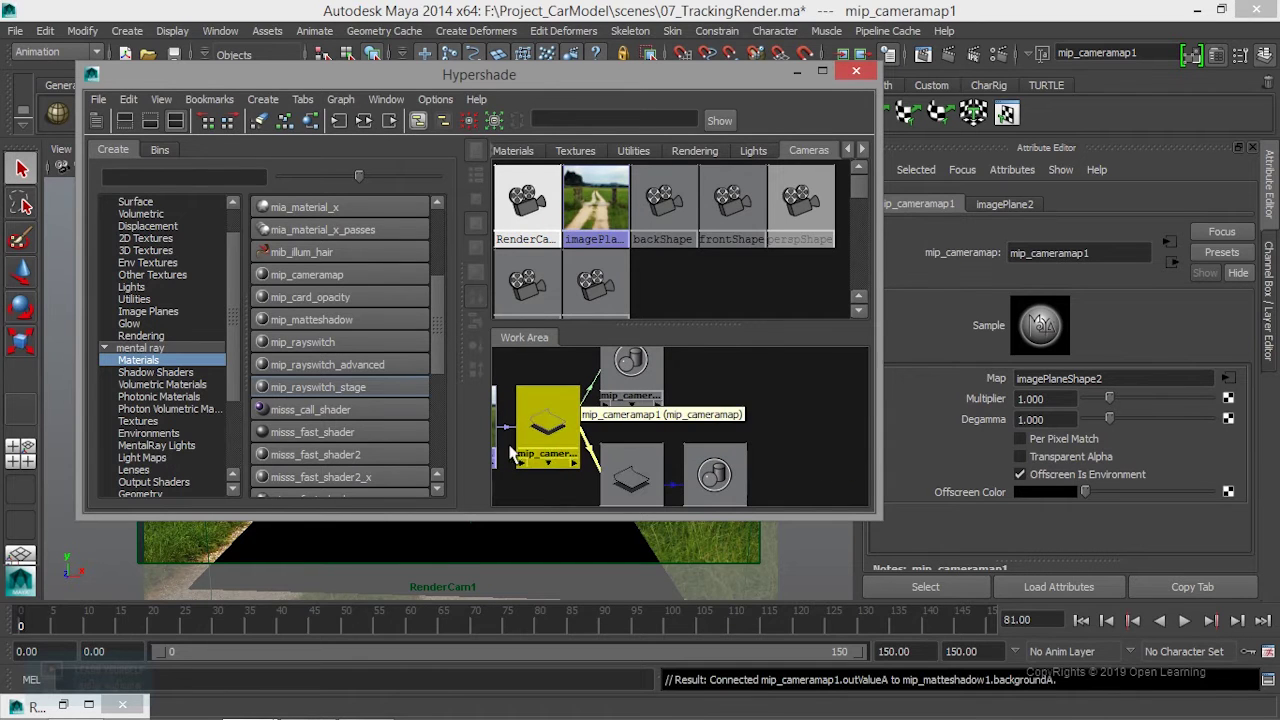
middle_drag(631, 475, 580, 447)
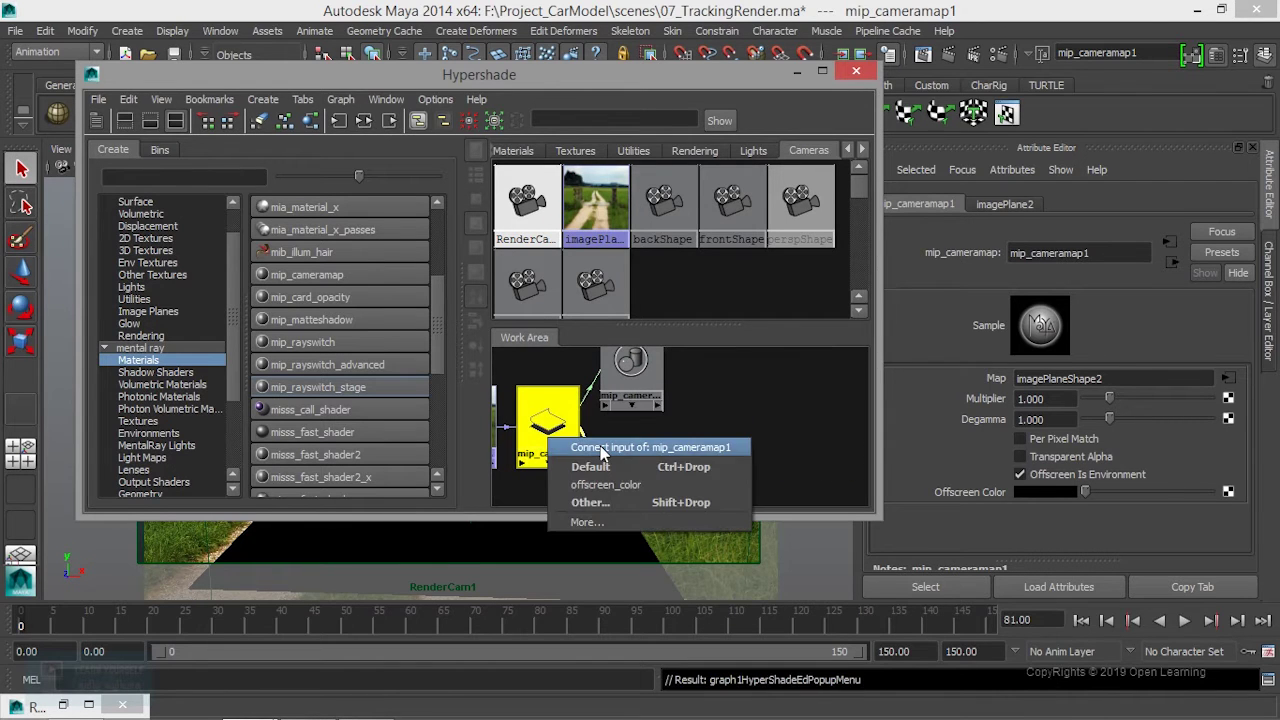
click(590, 466)
click(96, 120)
click(302, 383)
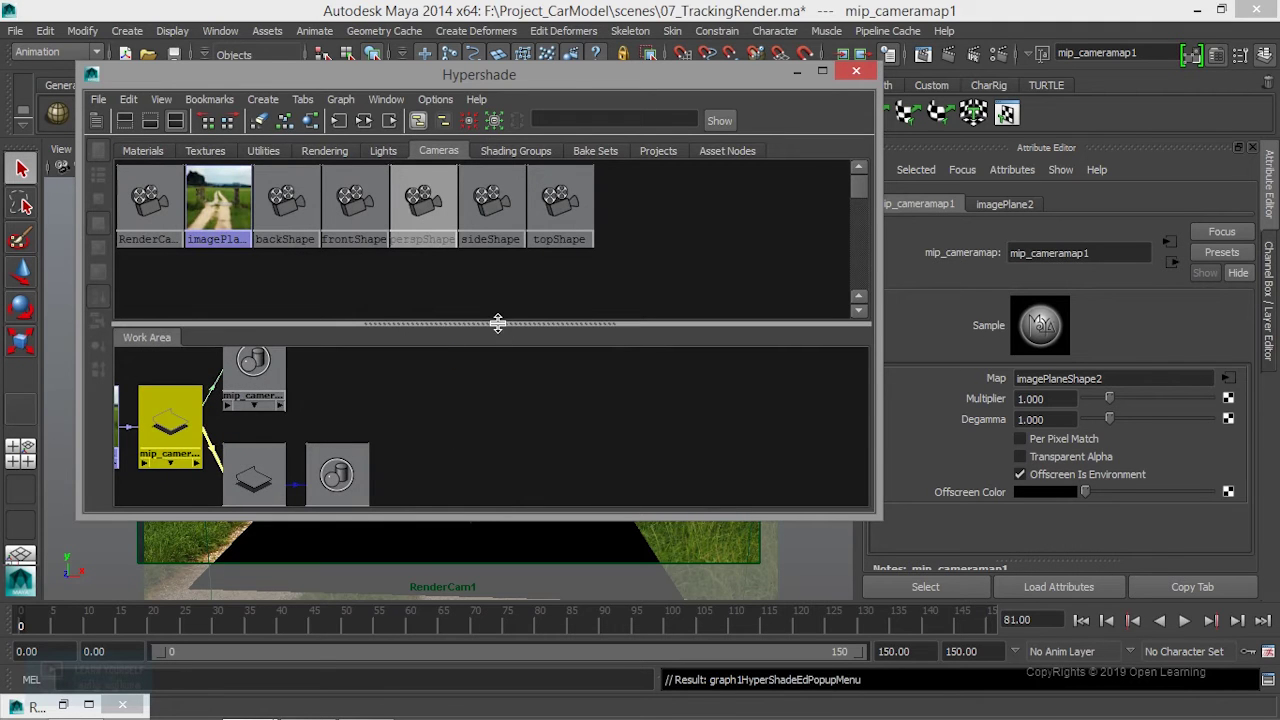
Assign the mip_matteshadow1 material to the Ground01 plane under the car
drag(500, 325, 500, 276)
key(a)
alt+middle_drag(476, 395, 660, 389)
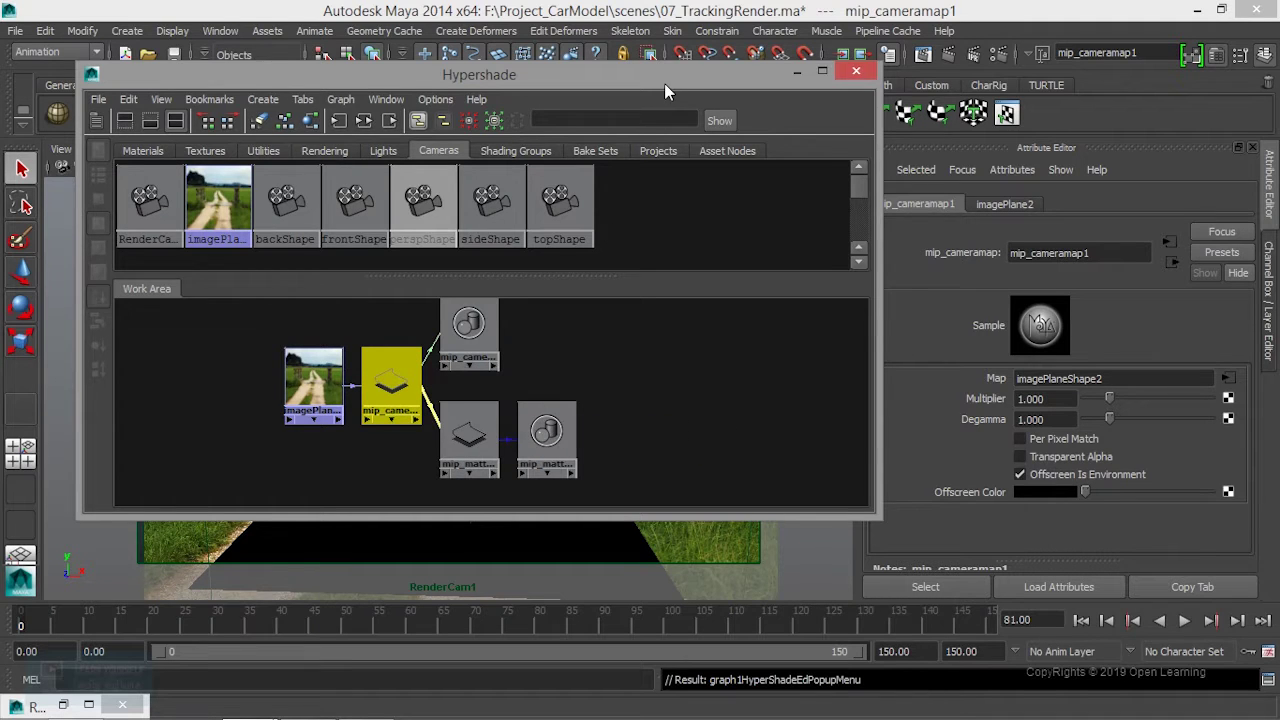
drag(664, 83, 750, 79)
click(565, 430)
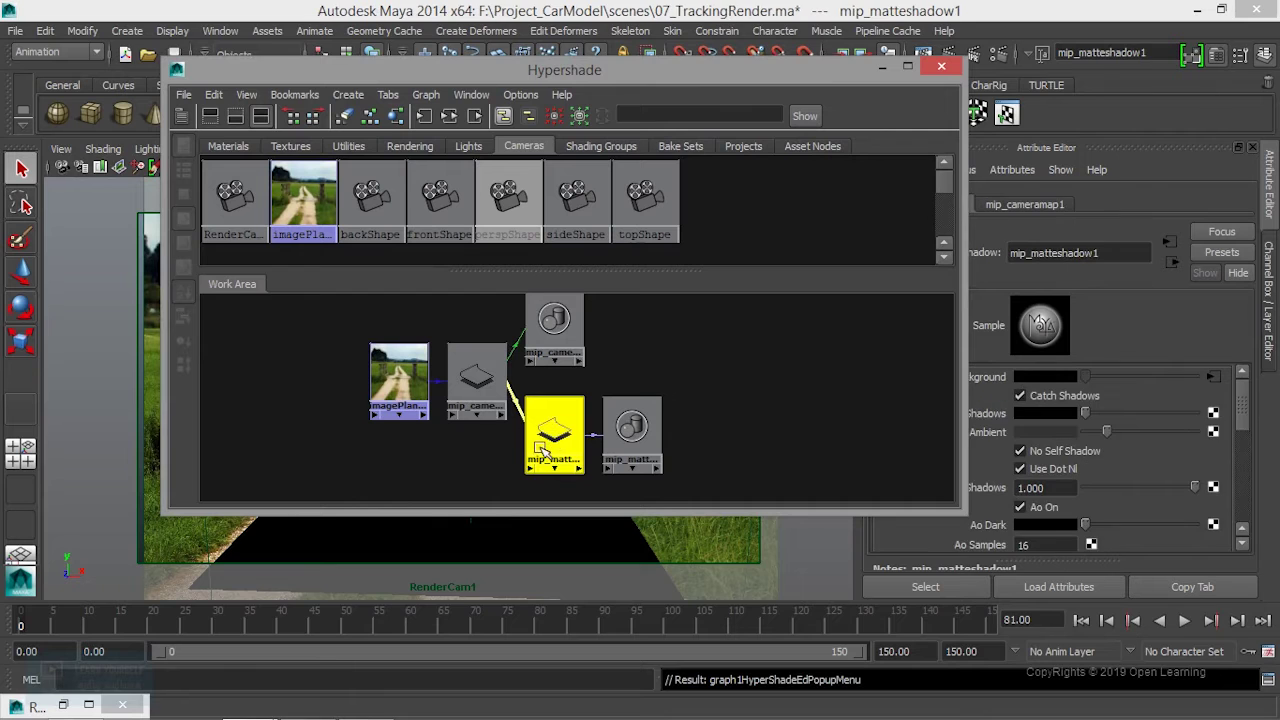
click(315, 545)
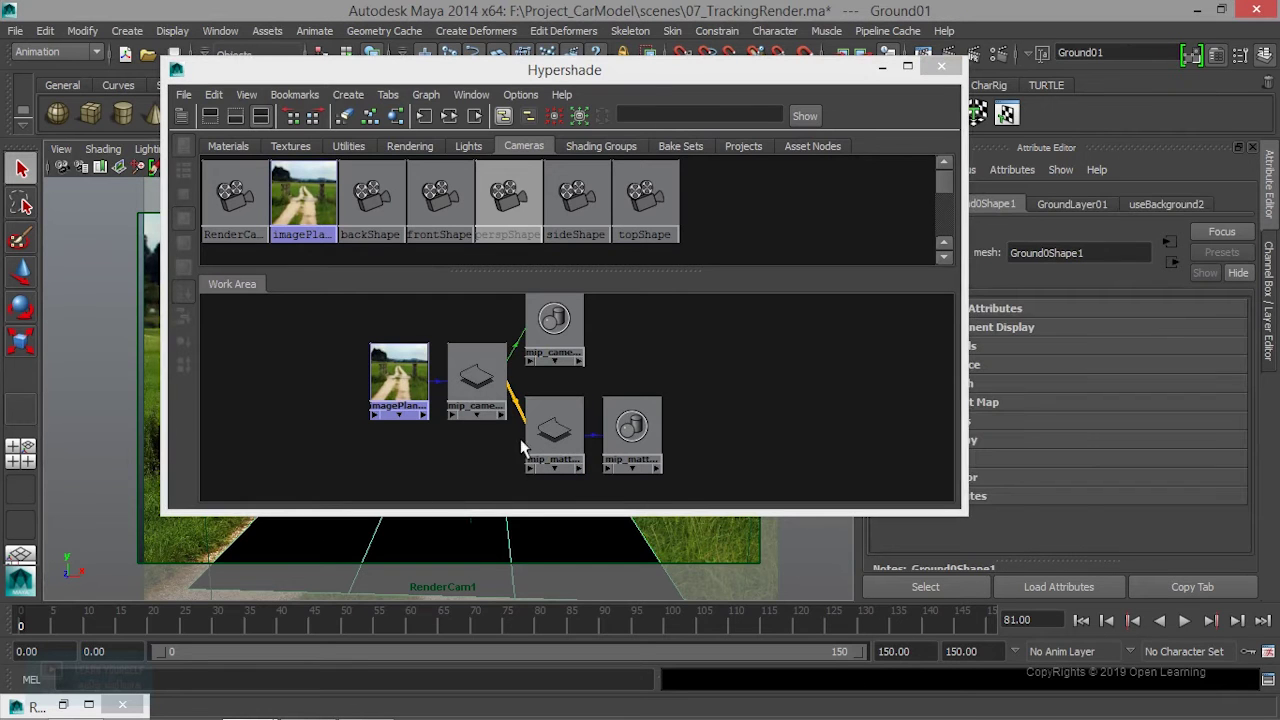
right_drag(548, 428, 556, 378)
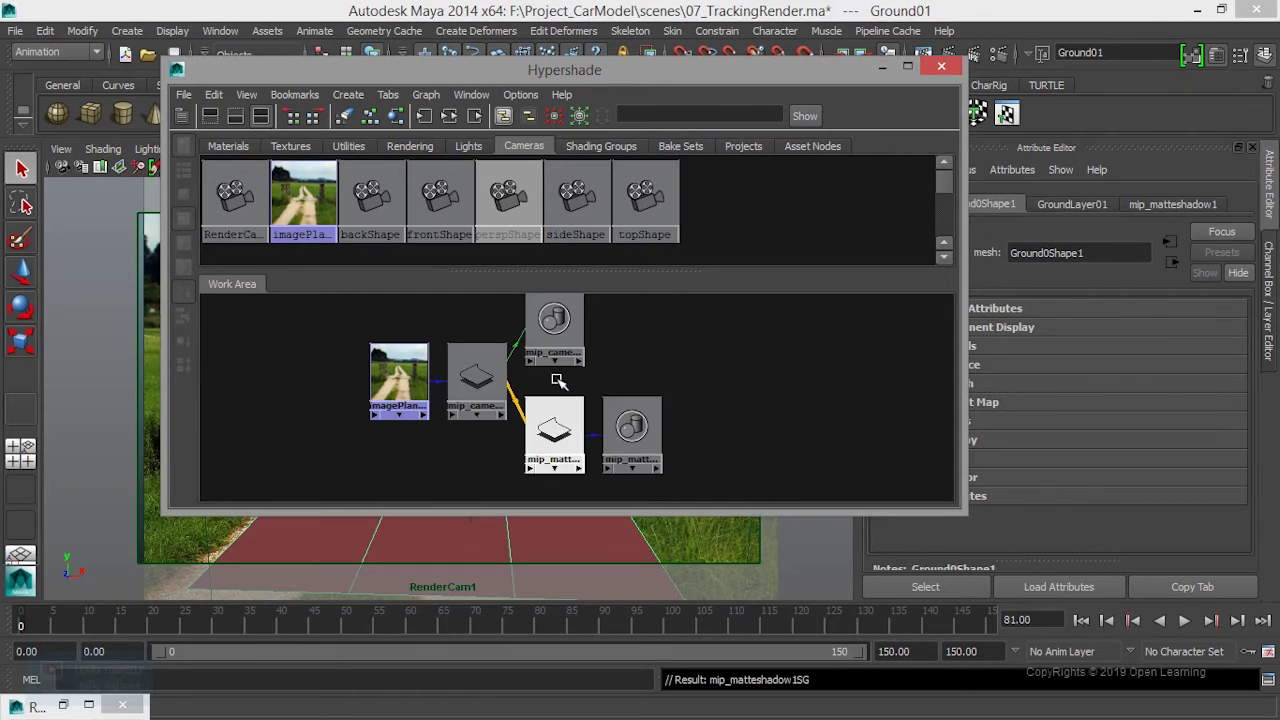
click(880, 68)
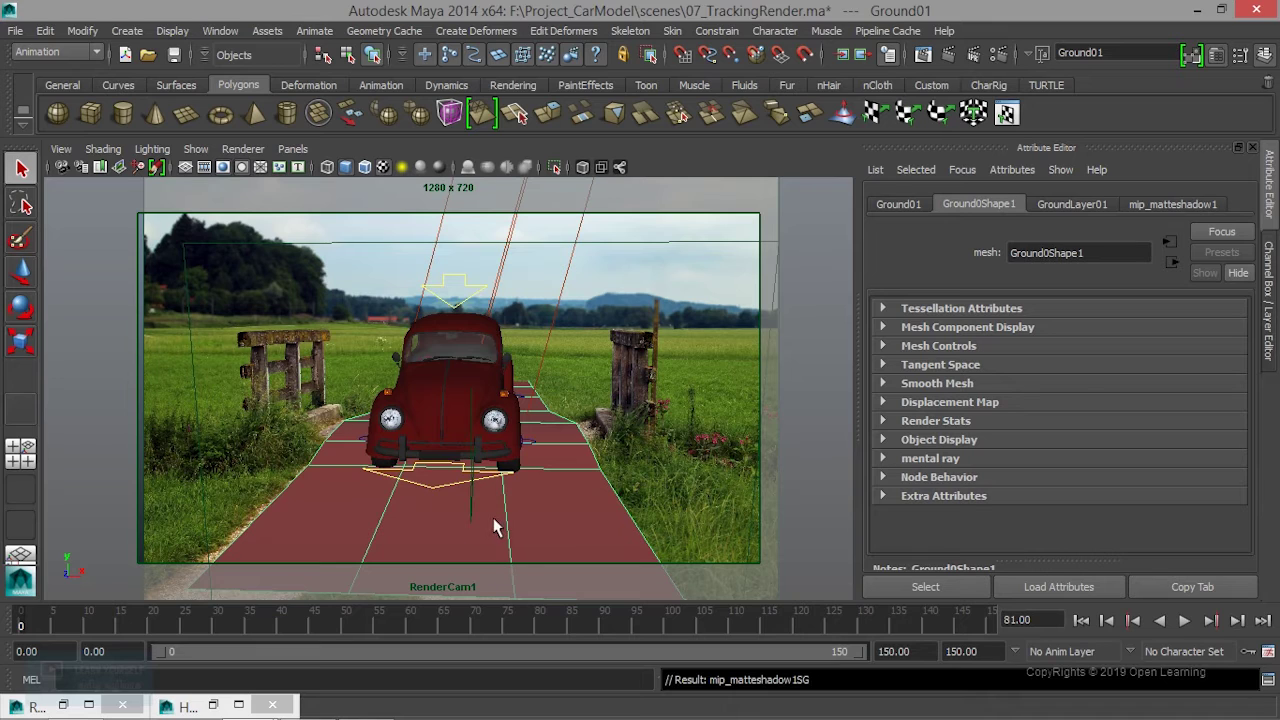
Bring up the Render View from the status line
click(922, 55)
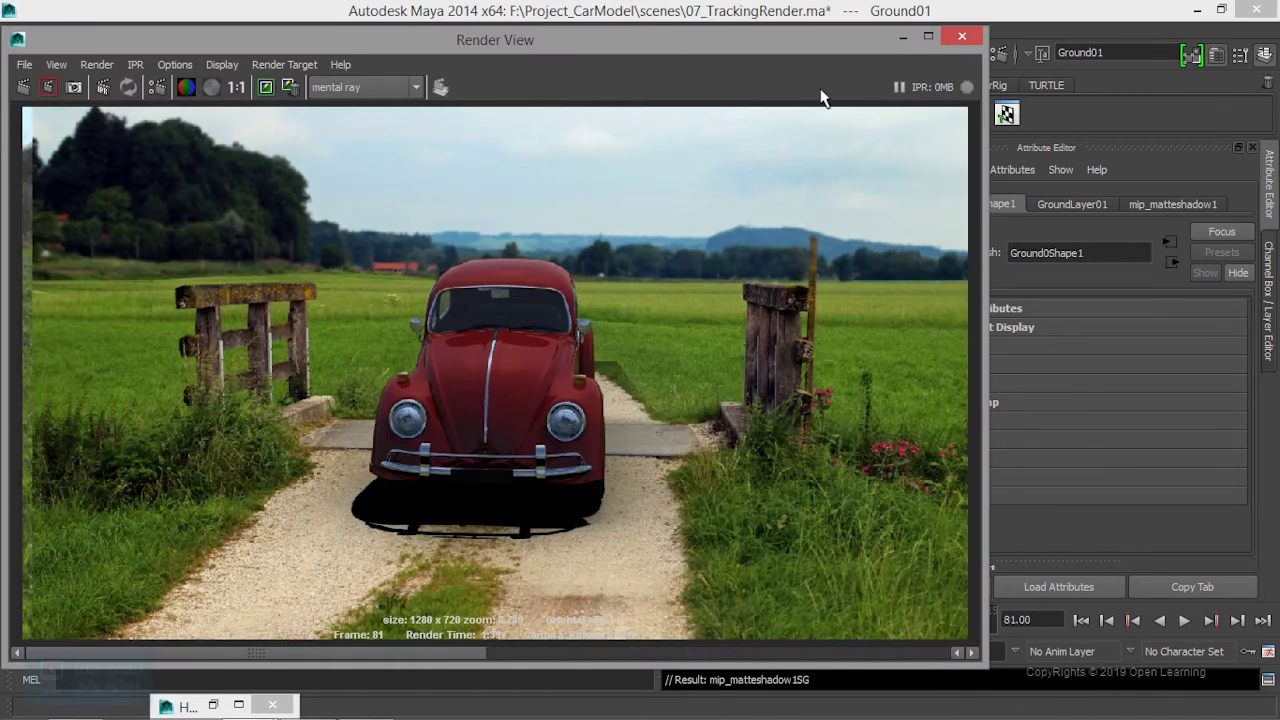
Re-render the frame in a maximized Render View and compare it with the earlier gravel-road render
click(928, 37)
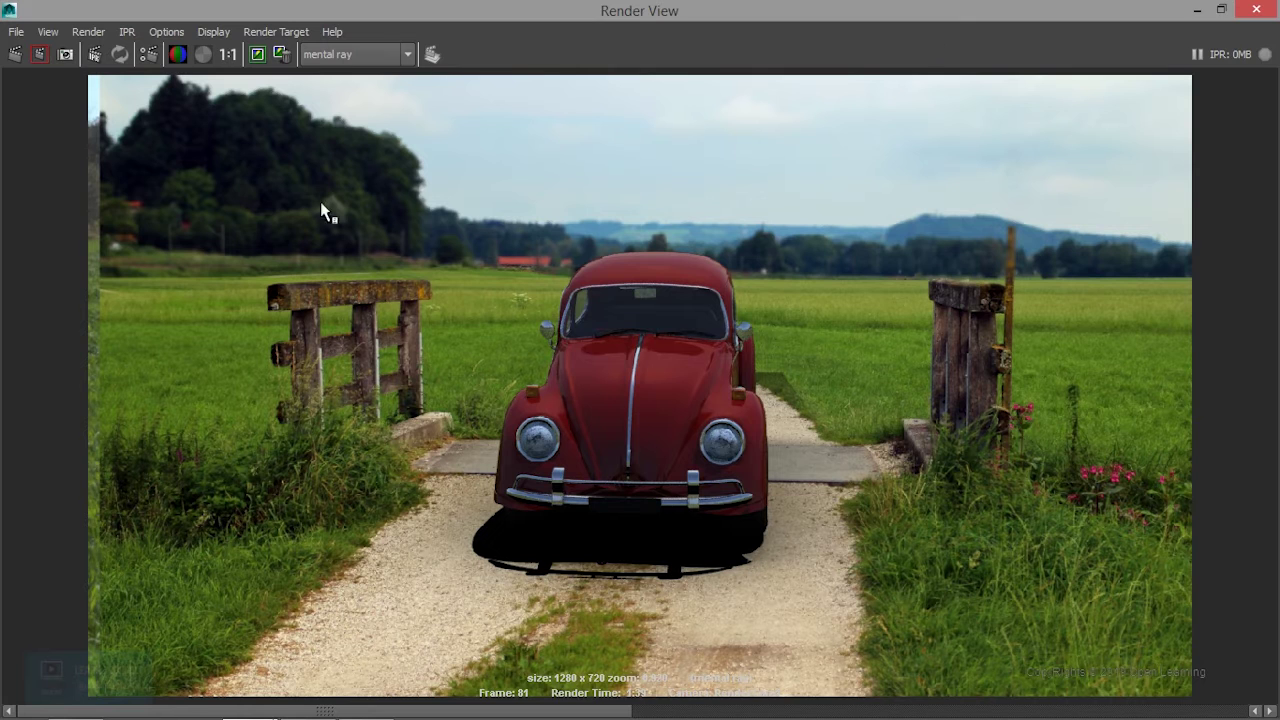
click(15, 58)
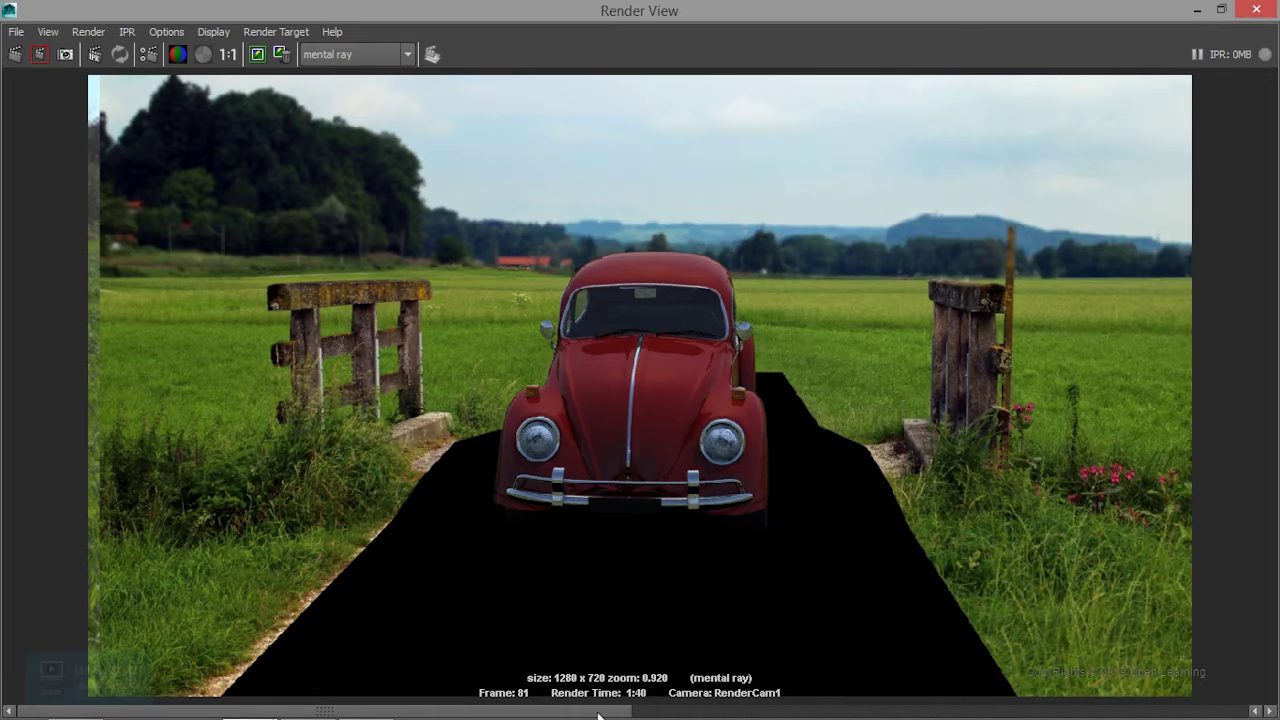
mouse_move(755, 710)
mouse_down()
mouse_move(985, 705)
mouse_move(728, 706)
mouse_up()
mouse_move(918, 705)
mouse_down()
mouse_move(997, 700)
mouse_move(707, 705)
mouse_move(1003, 700)
mouse_move(735, 710)
mouse_move(731, 700)
mouse_move(940, 688)
mouse_move(666, 689)
mouse_move(975, 680)
mouse_up()
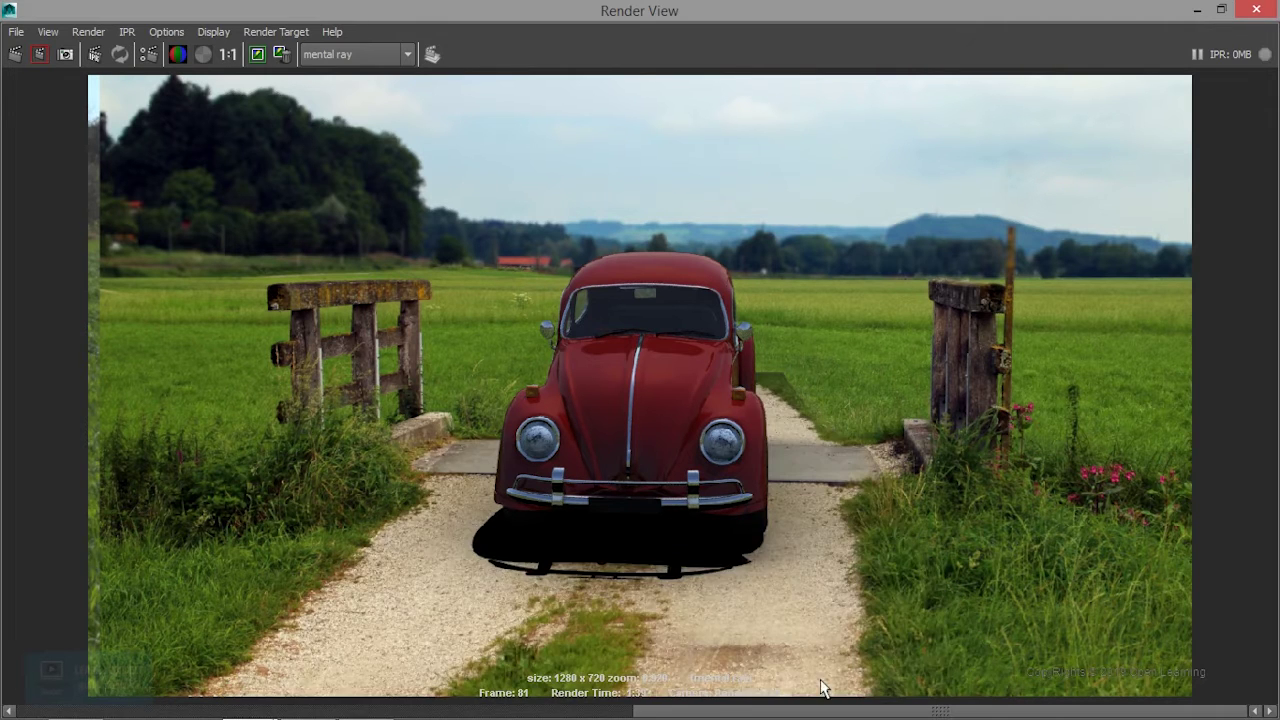
drag(820, 688, 806, 600)
click(1197, 9)
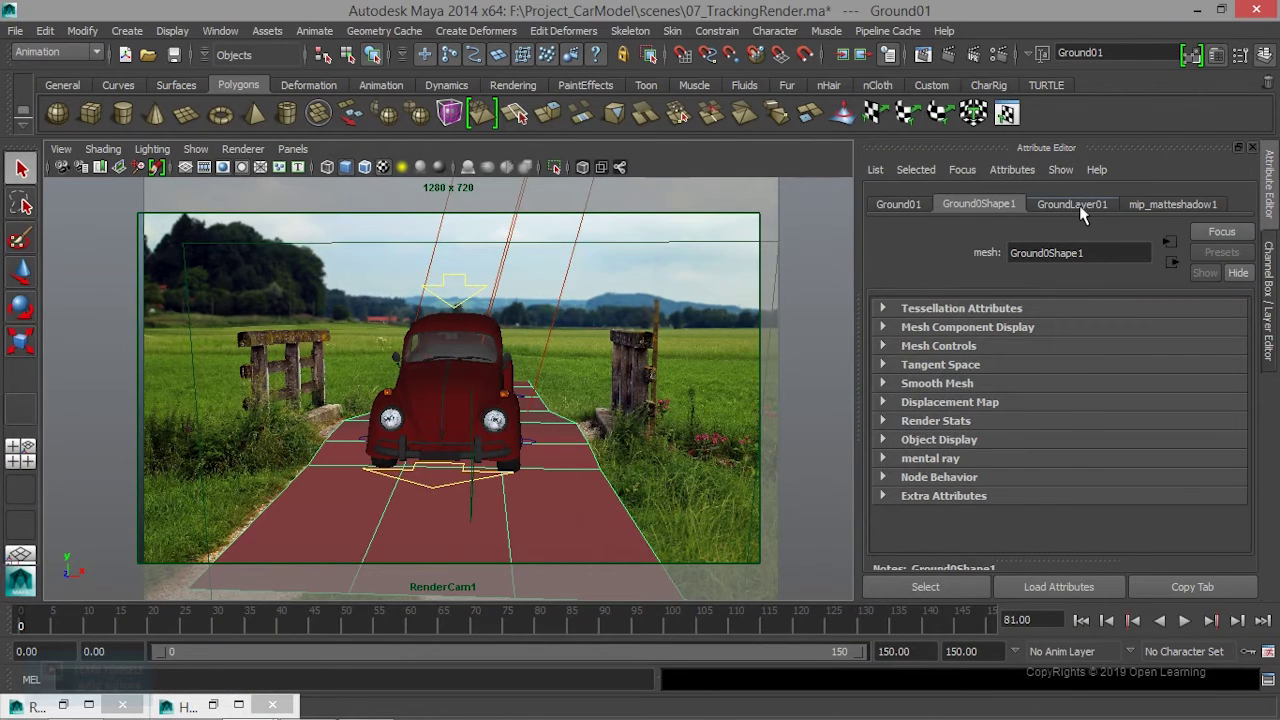
Trace mip_matteshadow1's Background input through mip_cameramap1 to the BGImage.png image plane
click(1160, 204)
click(1214, 378)
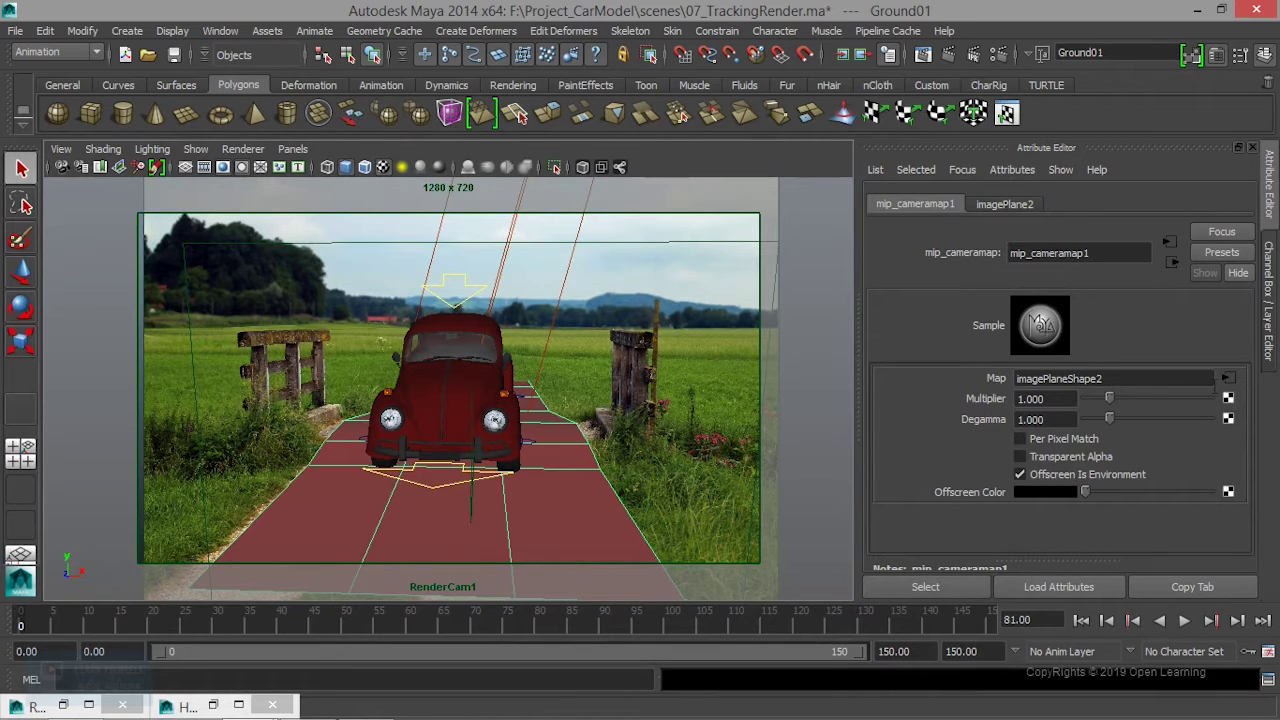
click(1228, 380)
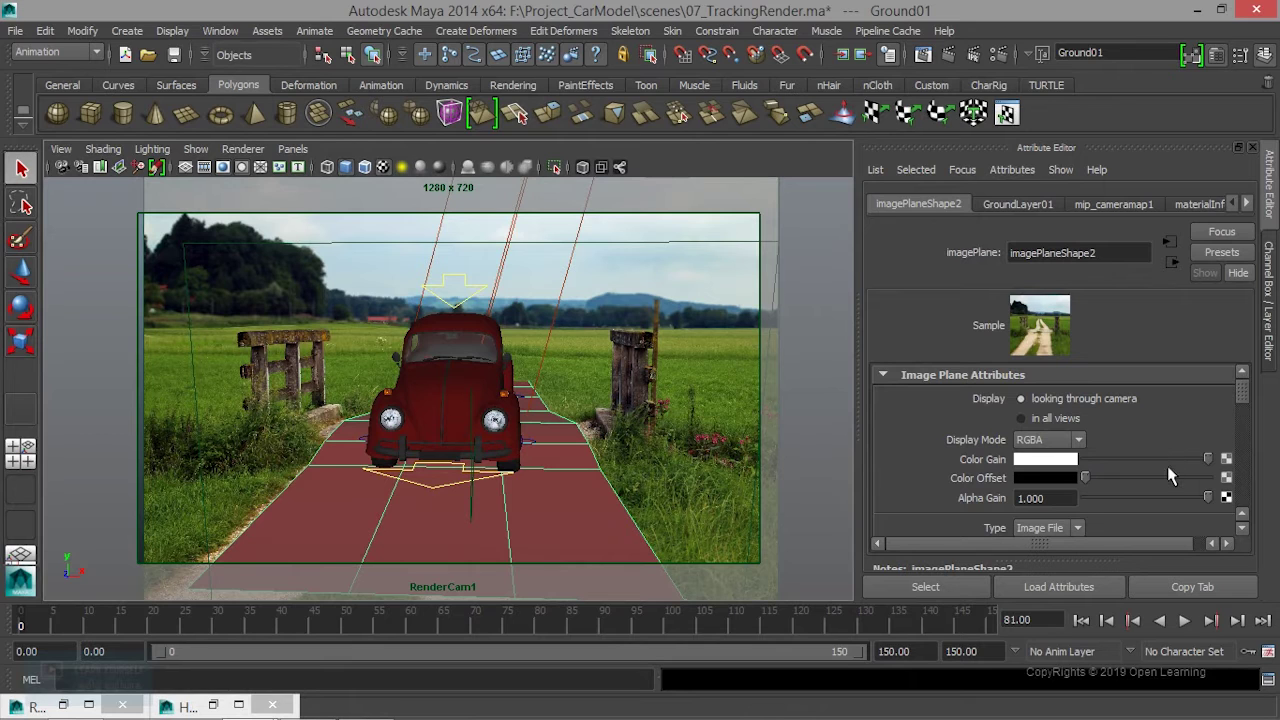
scroll(1172, 476, down, 1)
scroll(1172, 476, down, 1)
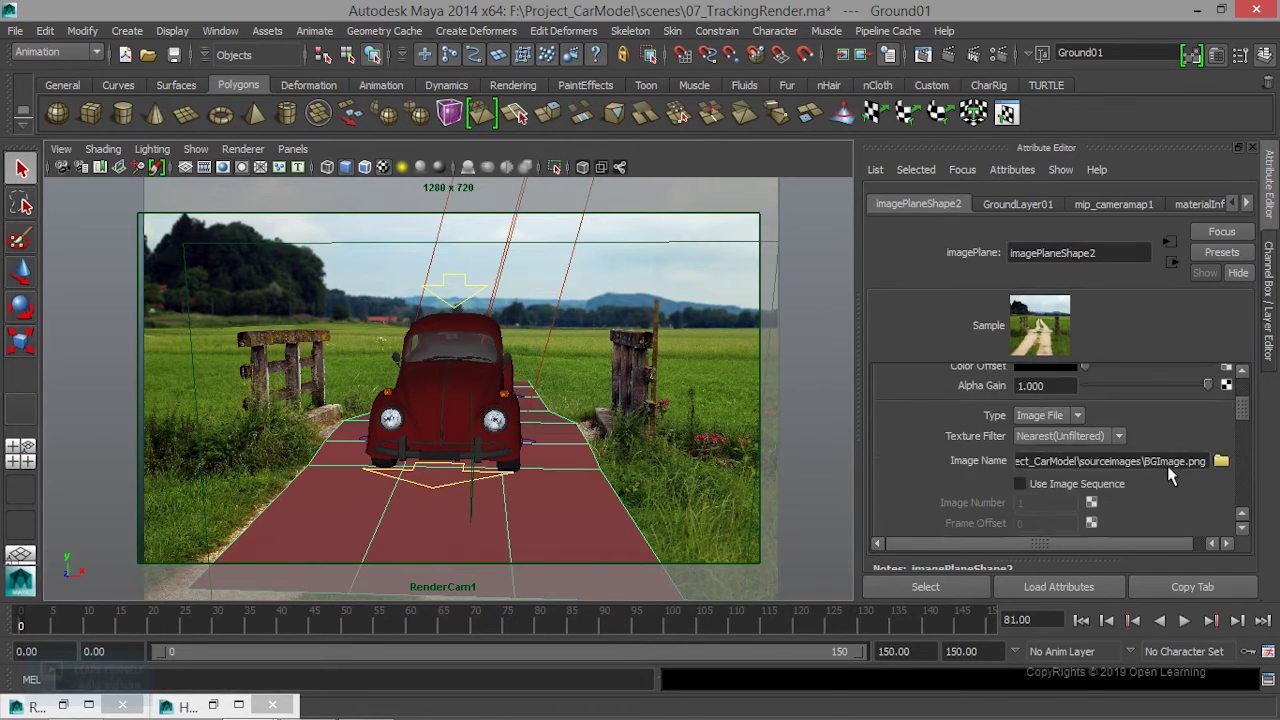
scroll(1172, 476, down, 1)
scroll(1170, 477, up, 2)
scroll(1040, 468, up, 4)
scroll(1041, 462, down, 4)
scroll(1041, 468, down, 2)
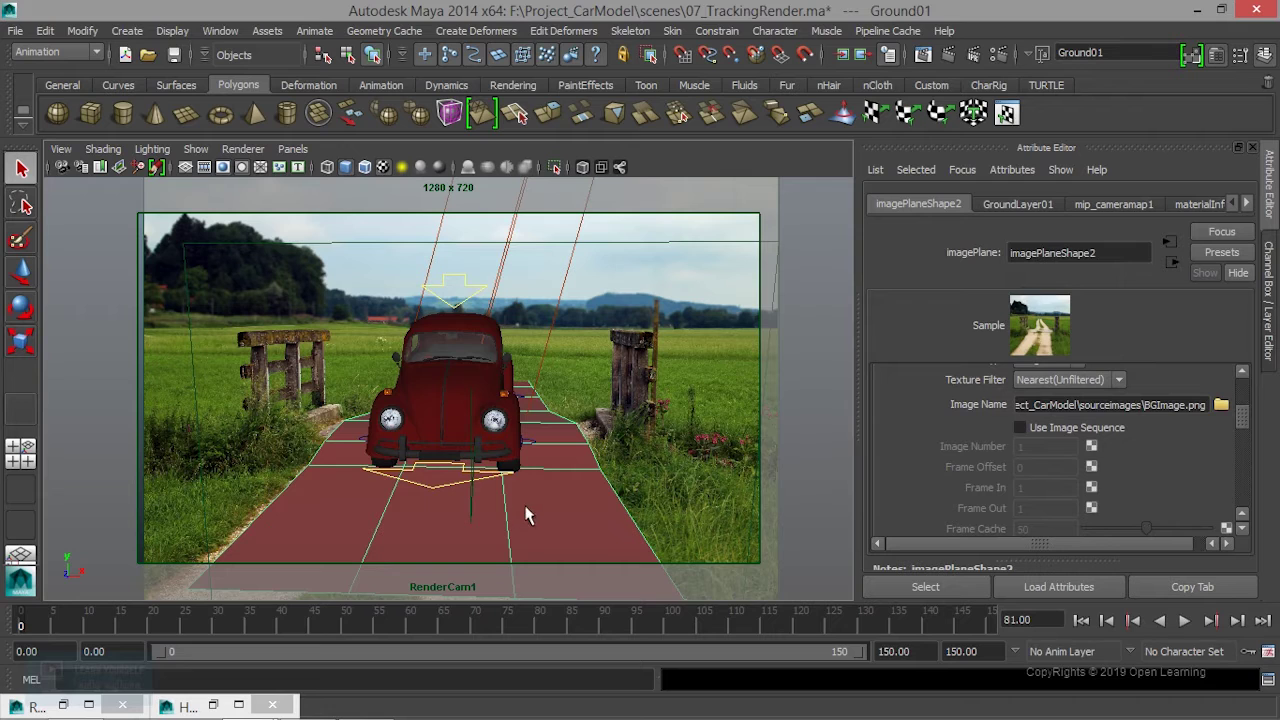
Revisit the camera map and image plane settings, restore the Hypershade, and select imagePlaneShape2
click(566, 505)
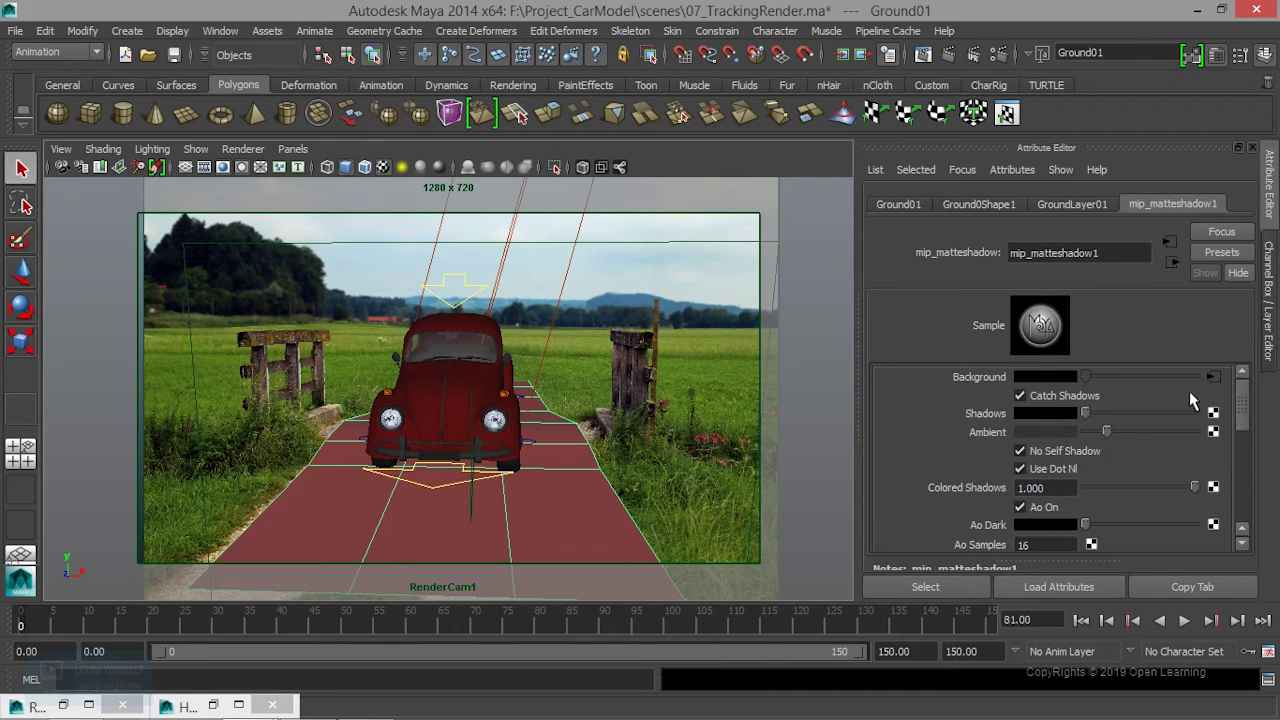
click(1214, 376)
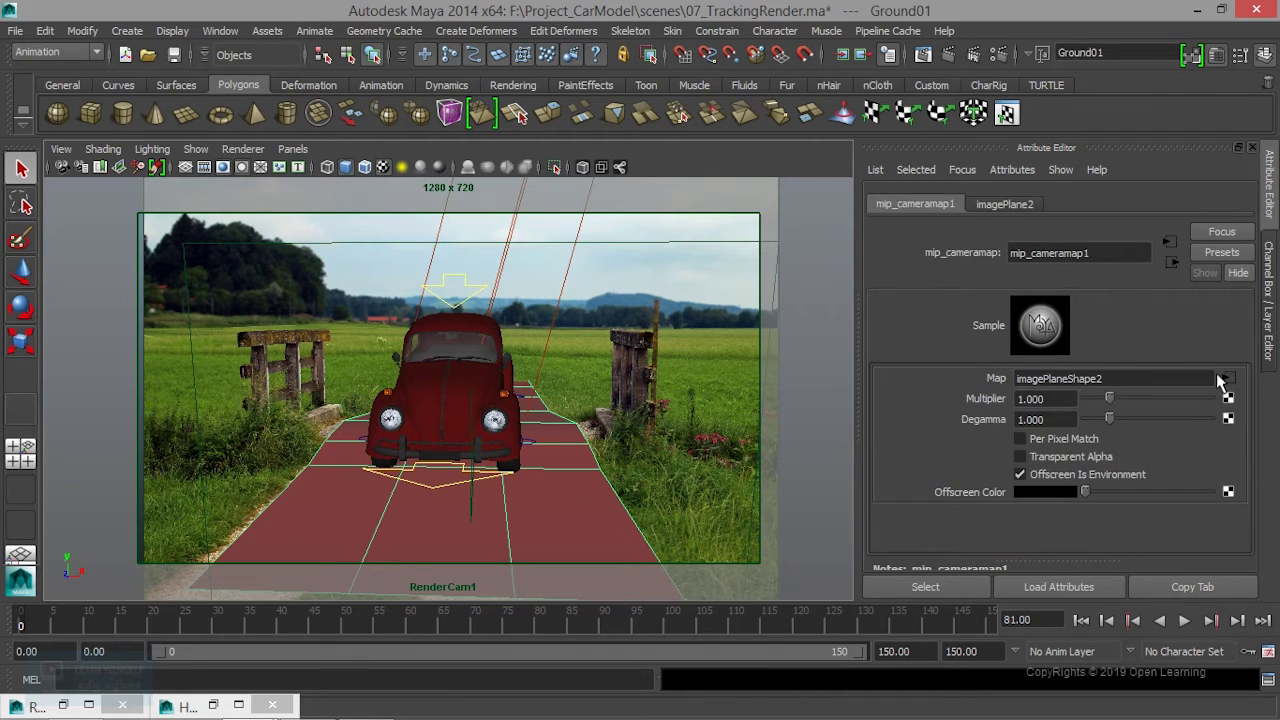
click(1019, 207)
click(918, 204)
click(213, 707)
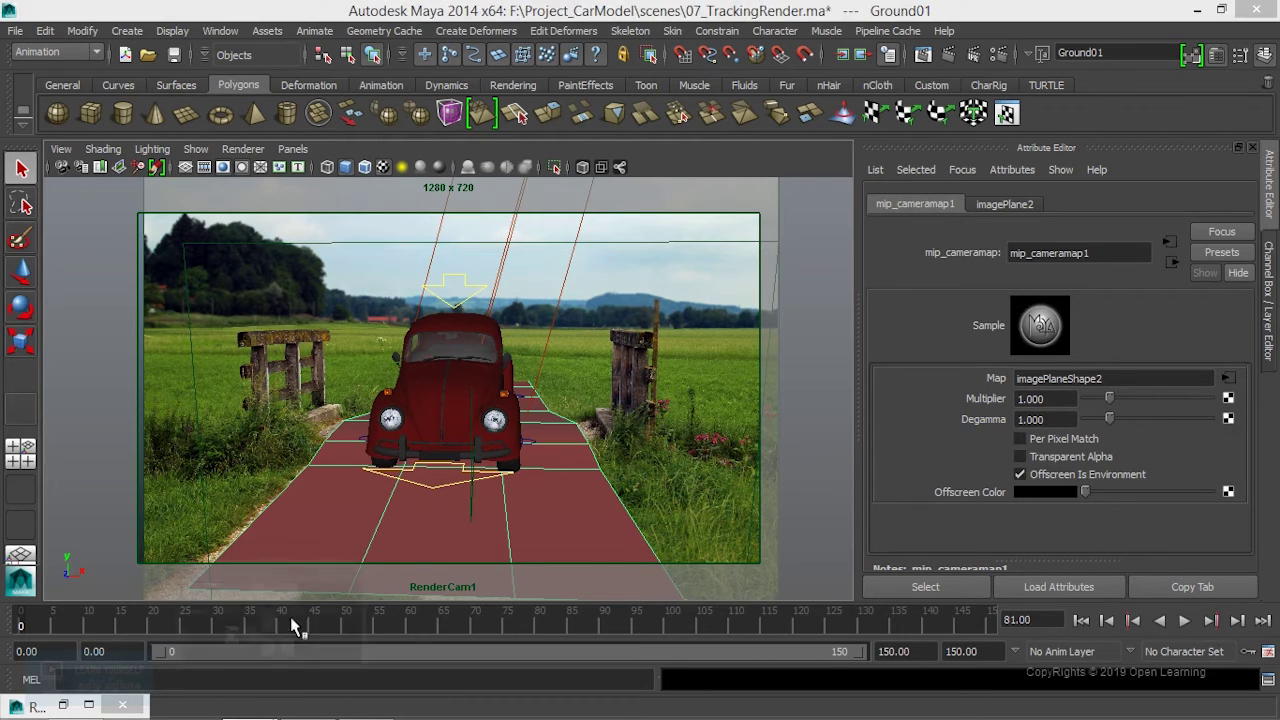
click(408, 388)
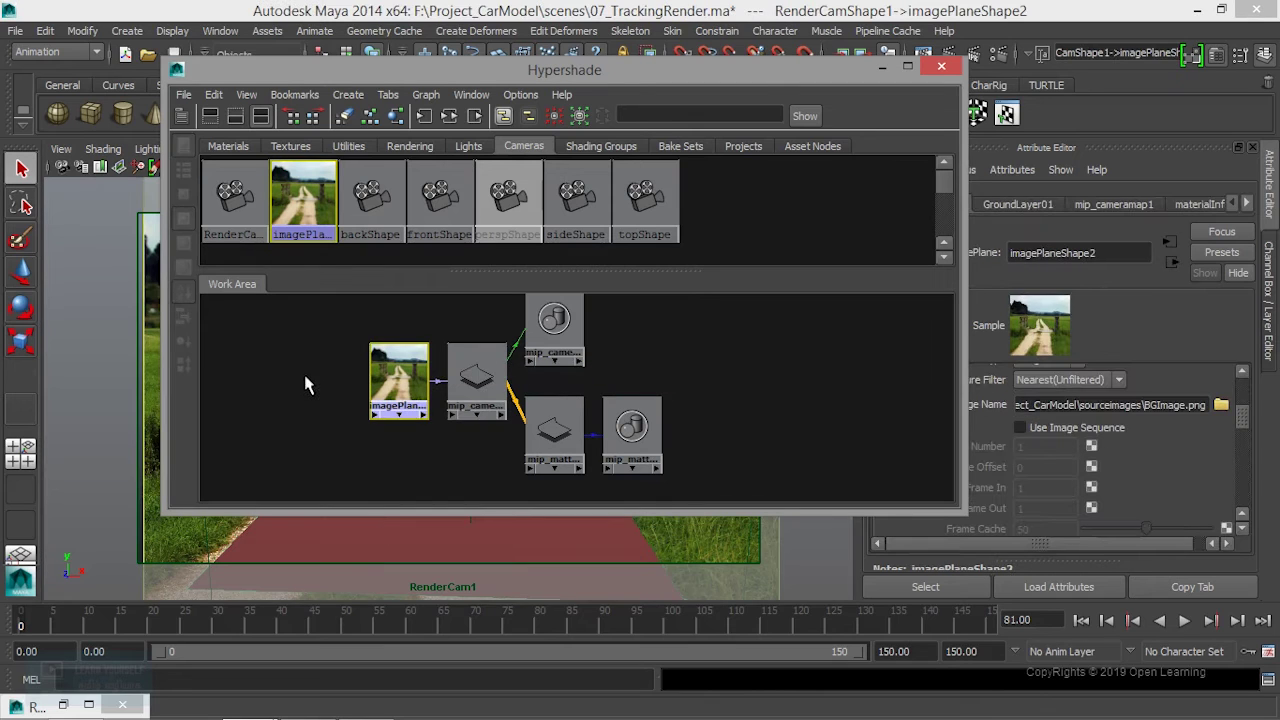
Create a new file12 texture node in Hypershade next to the imagePlane node
drag(400, 378, 338, 378)
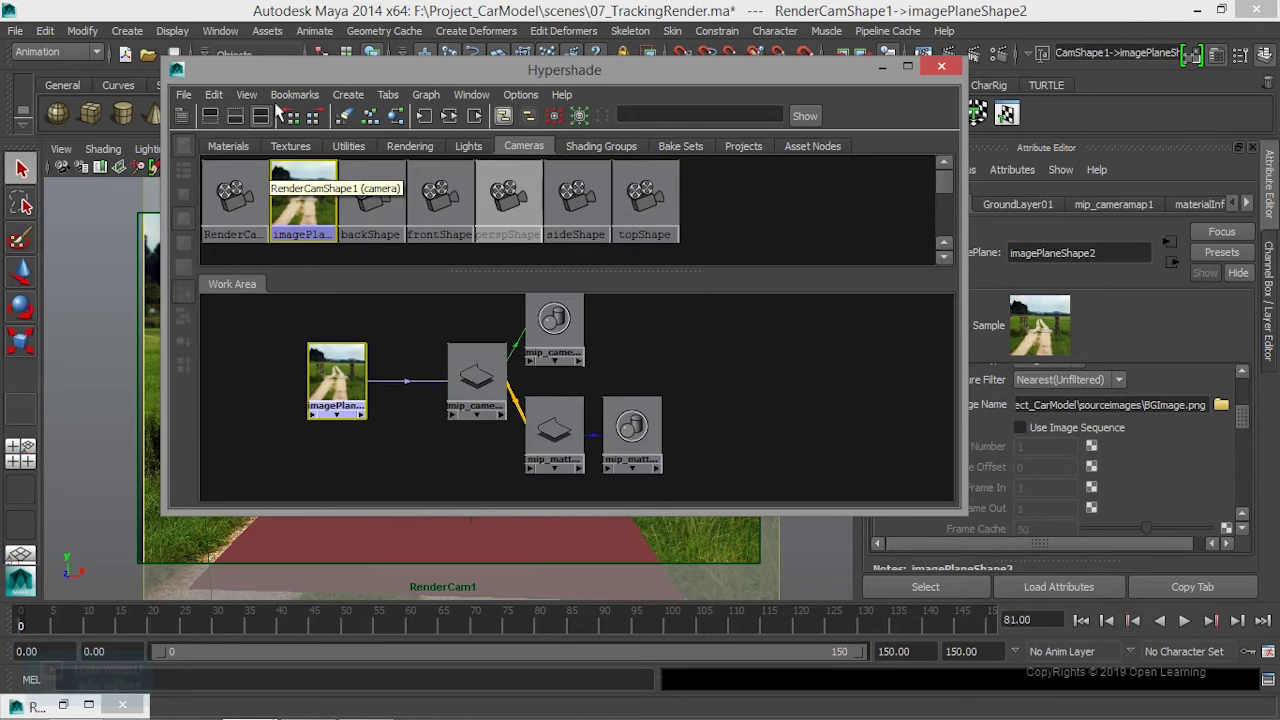
click(346, 96)
mouse_move(421, 57)
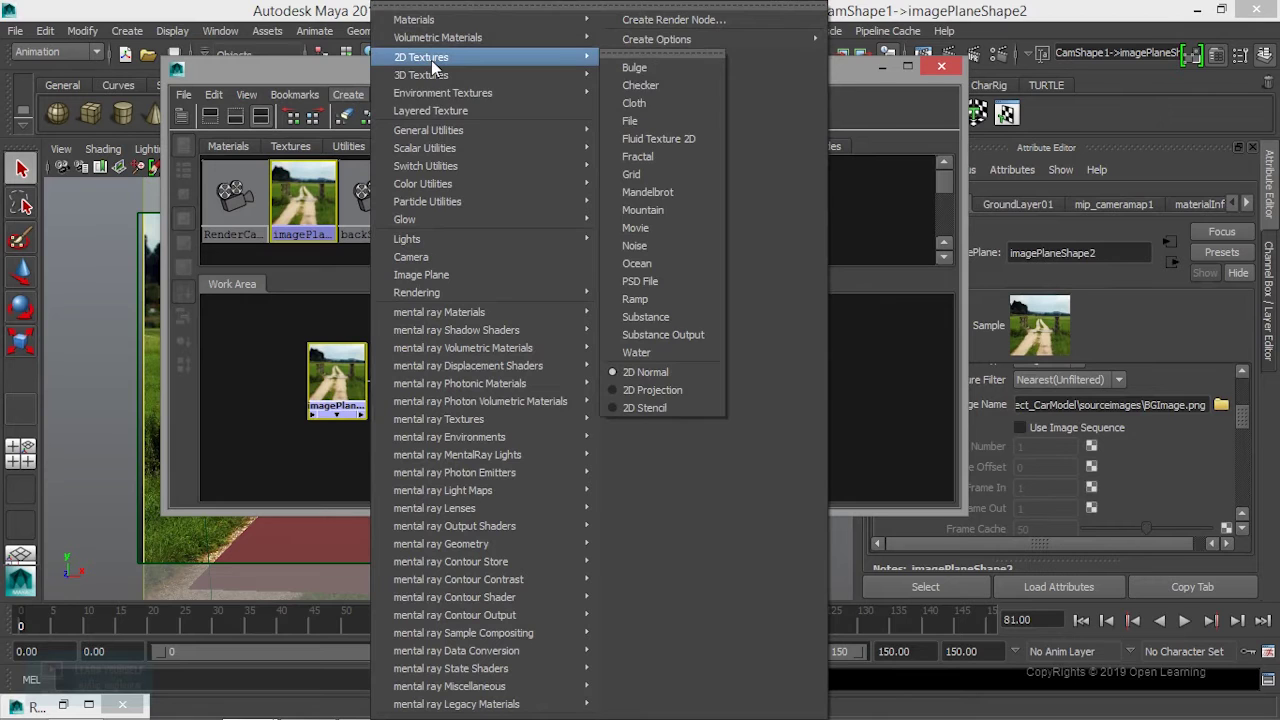
click(630, 120)
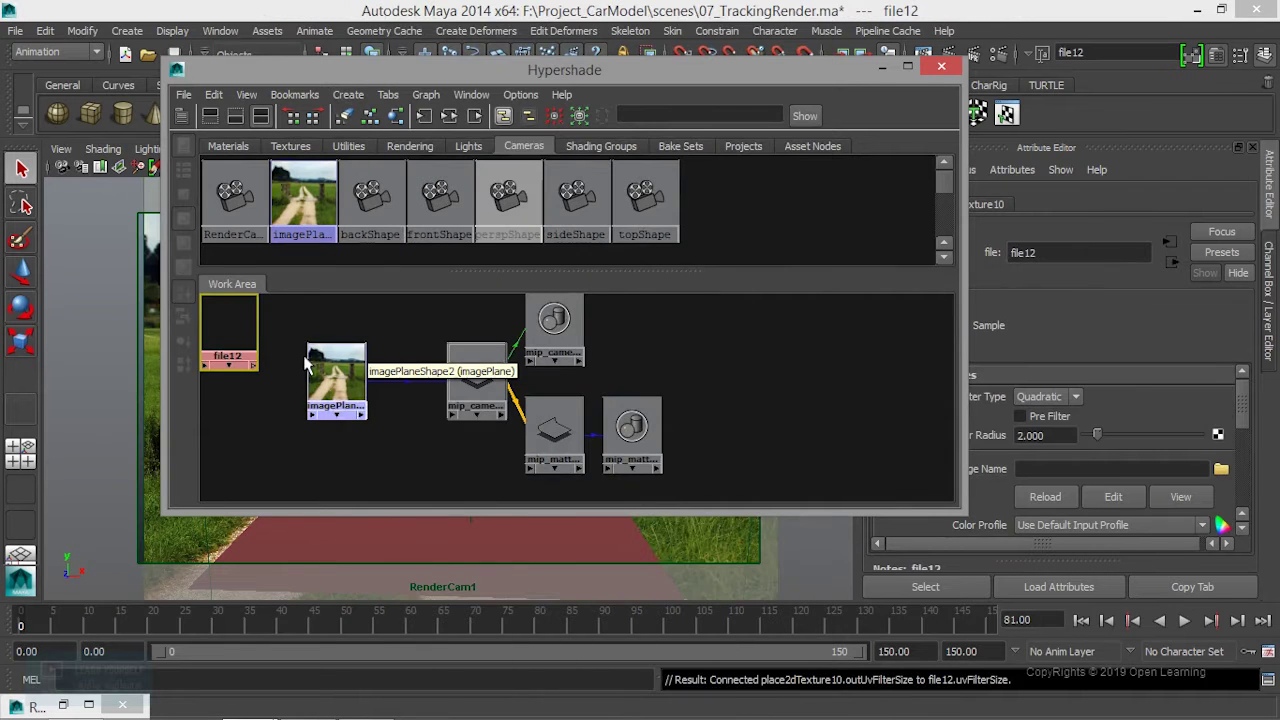
drag(237, 323, 352, 436)
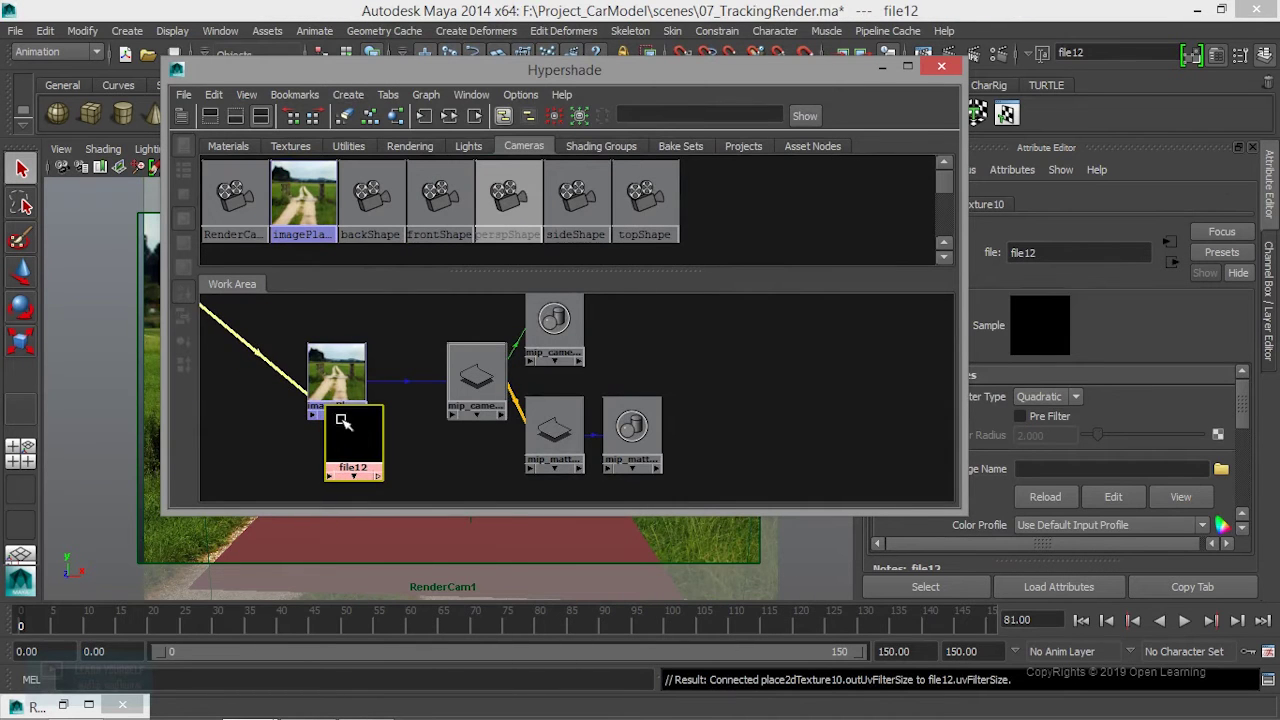
Line up file12 beside the image plane and browse for its Image Name picture
scroll(500, 461, down, 1)
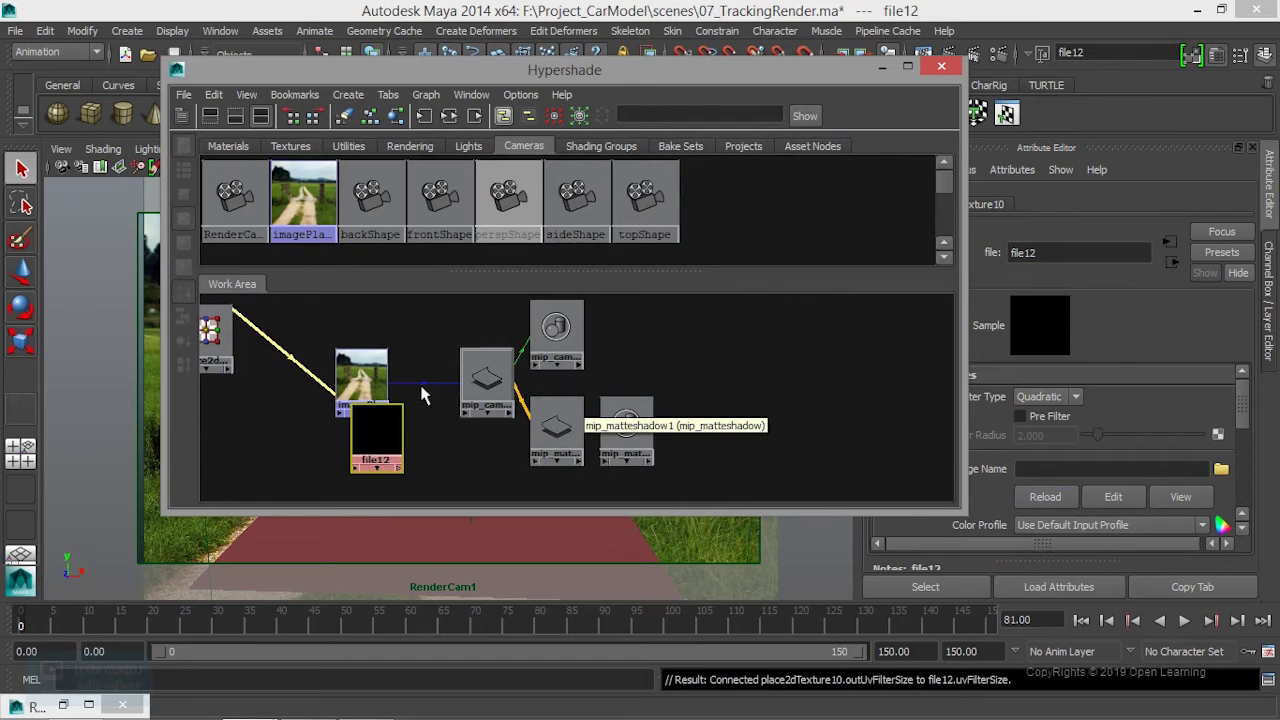
drag(372, 370, 350, 347)
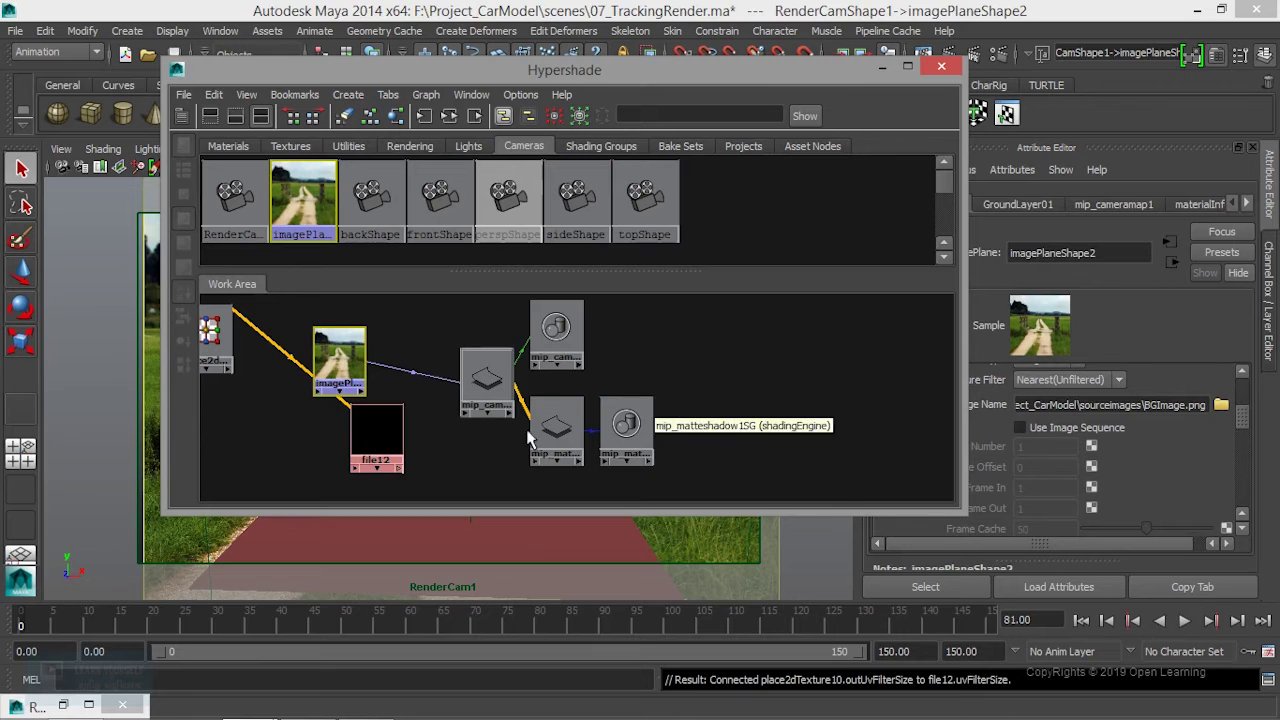
drag(354, 345, 393, 333)
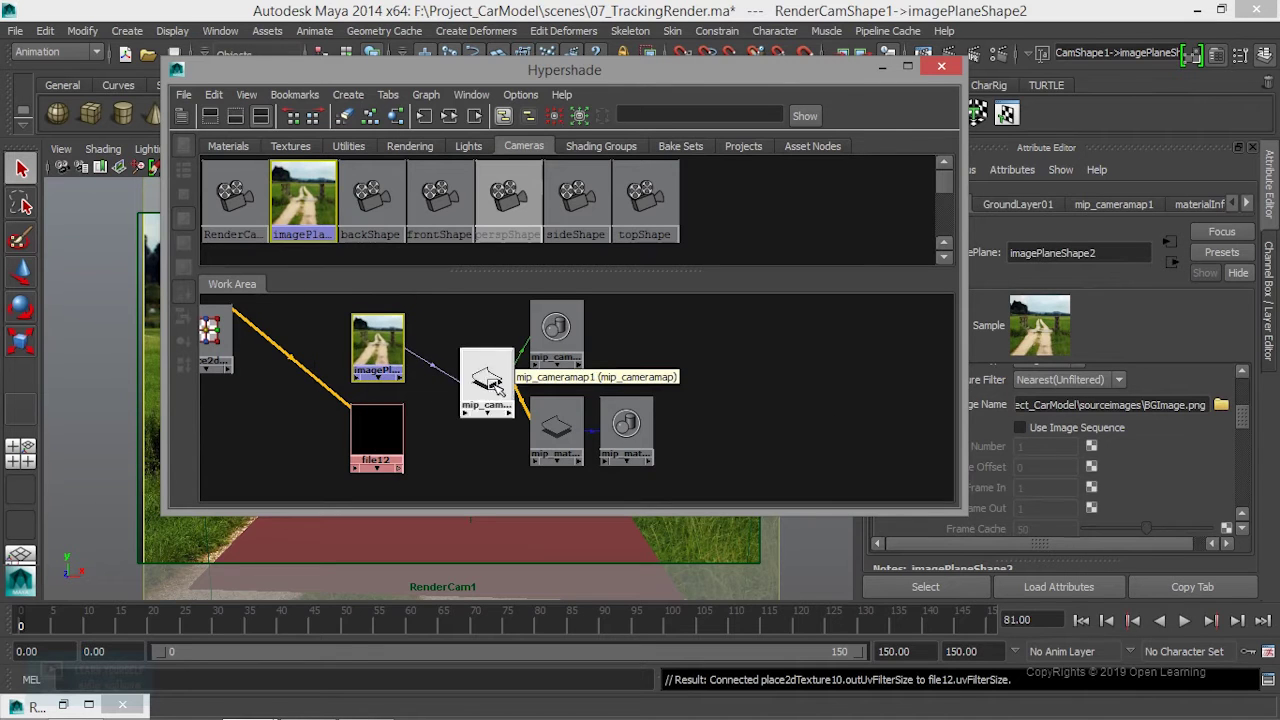
drag(367, 442, 373, 430)
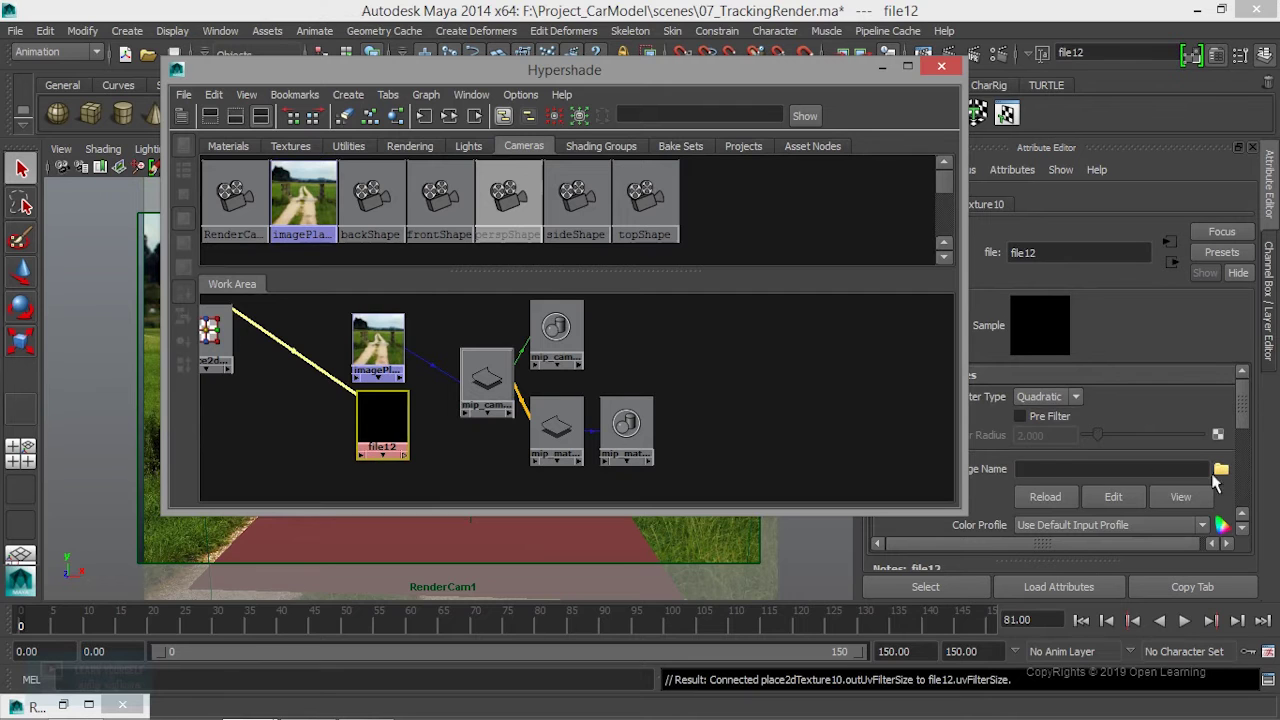
click(1220, 472)
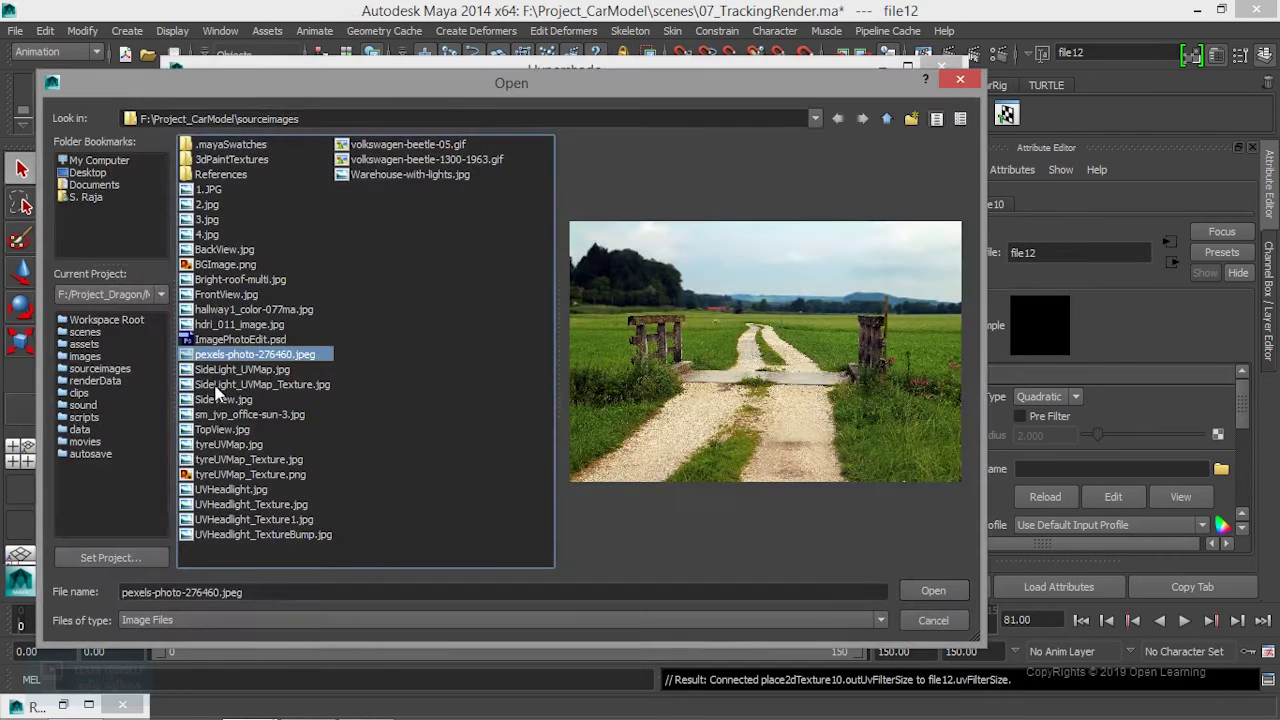
Load pexels-photo-276460.jpeg into file12 and connect it to mip_cameramap1's Map input
click(934, 591)
drag(378, 434, 372, 429)
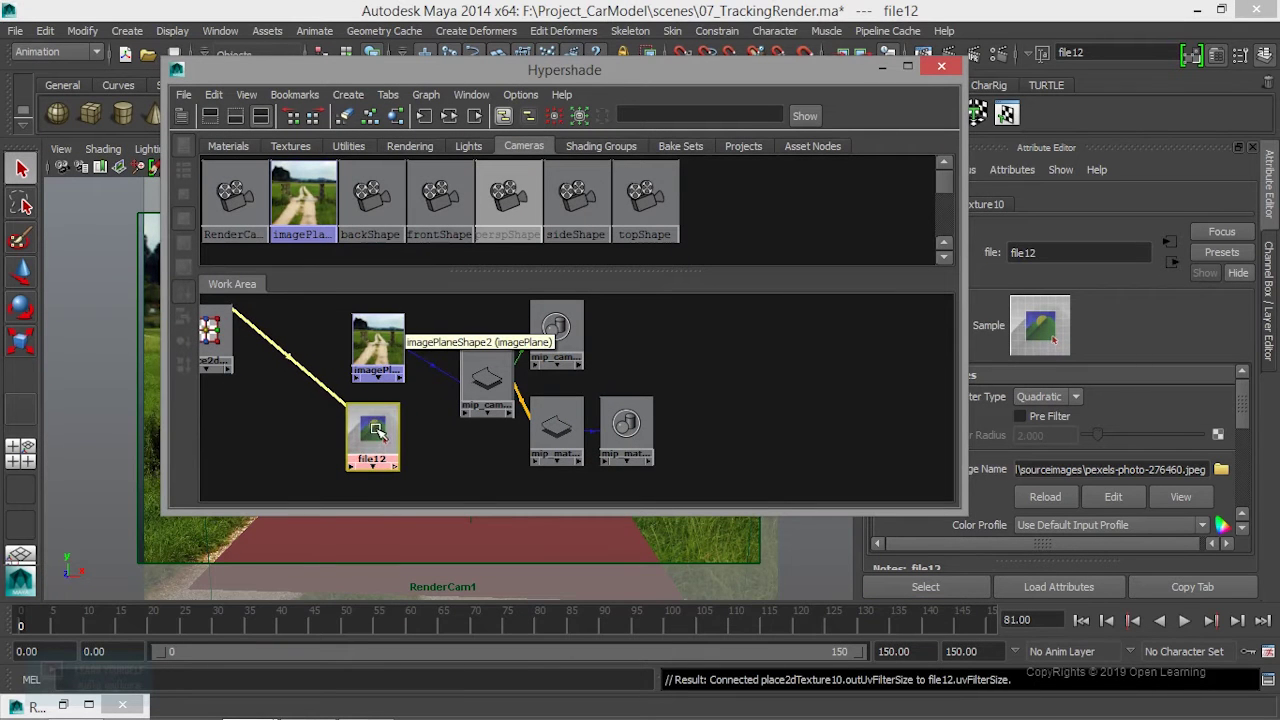
drag(466, 412, 446, 440)
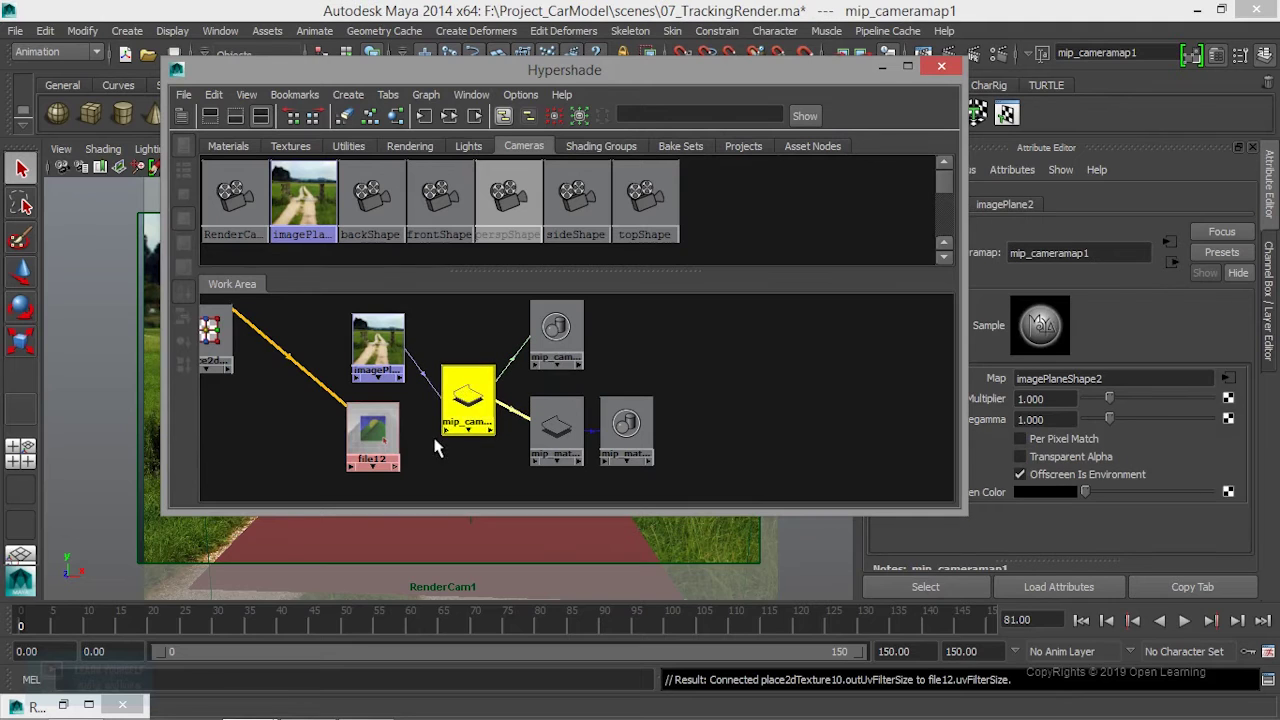
middle_drag(380, 444, 1004, 392)
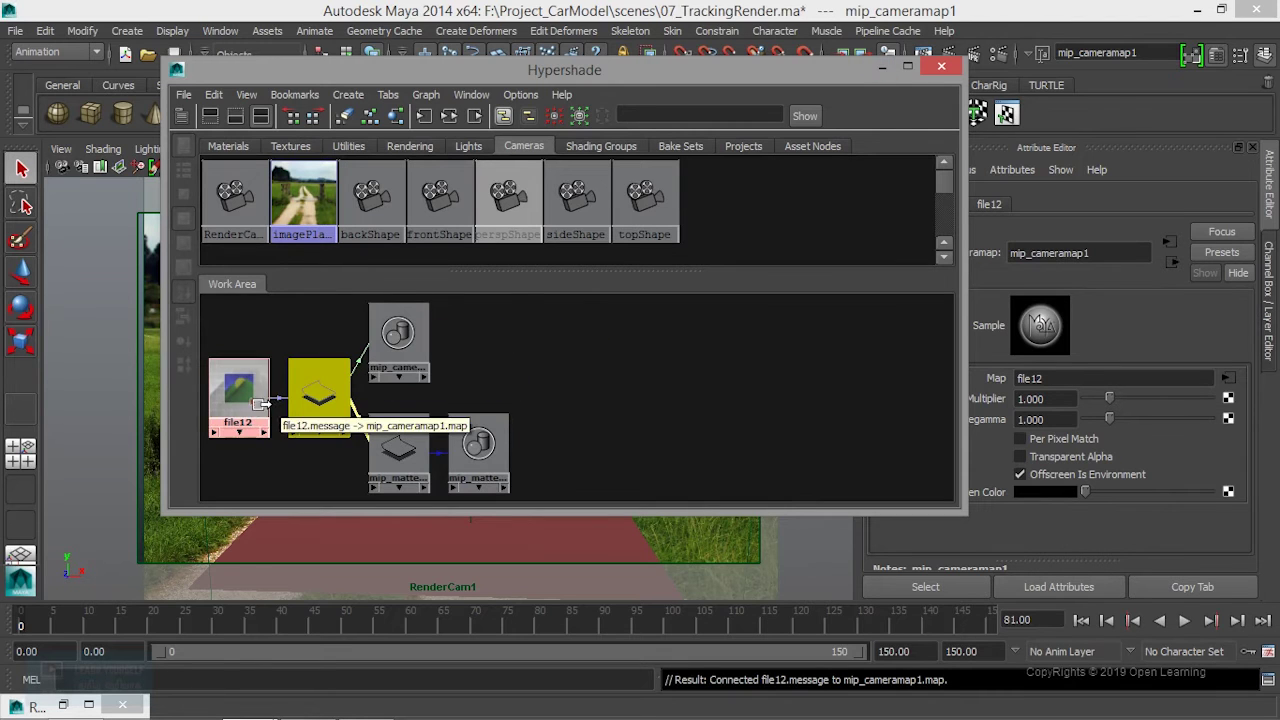
Set file12's Filter Type to Off and minimize Hypershade
click(250, 400)
click(1045, 397)
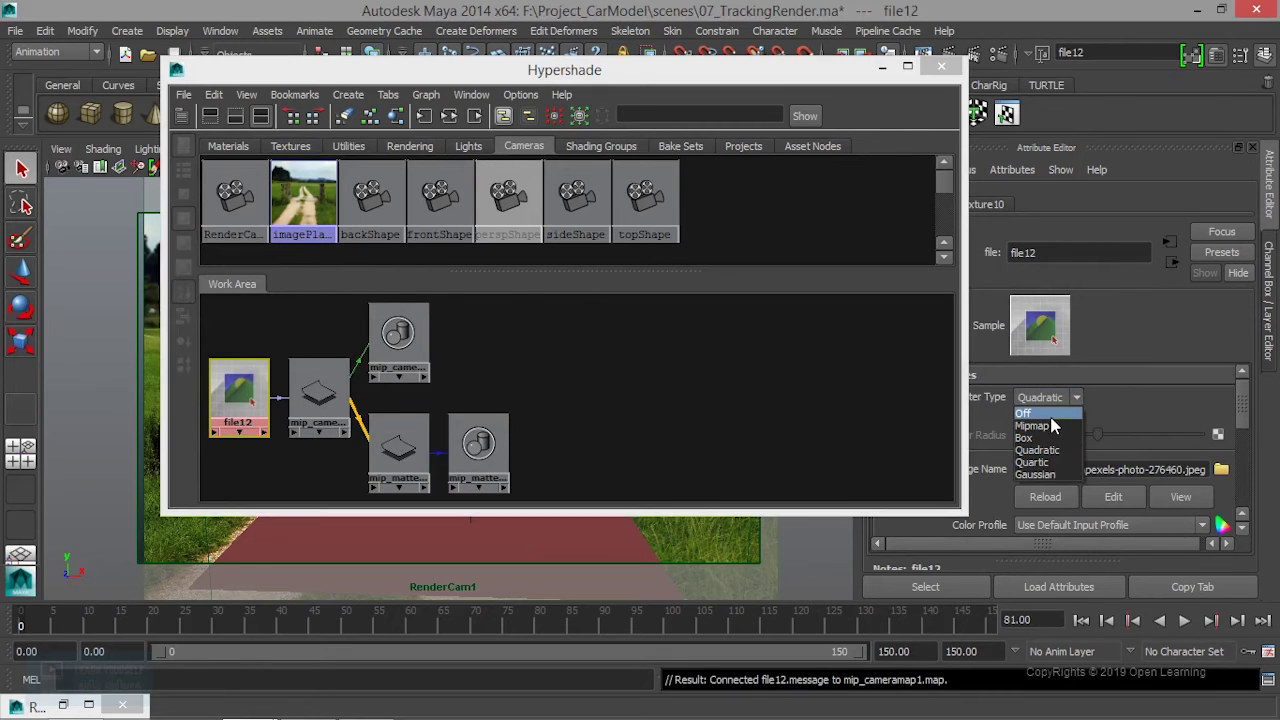
click(1030, 413)
click(881, 66)
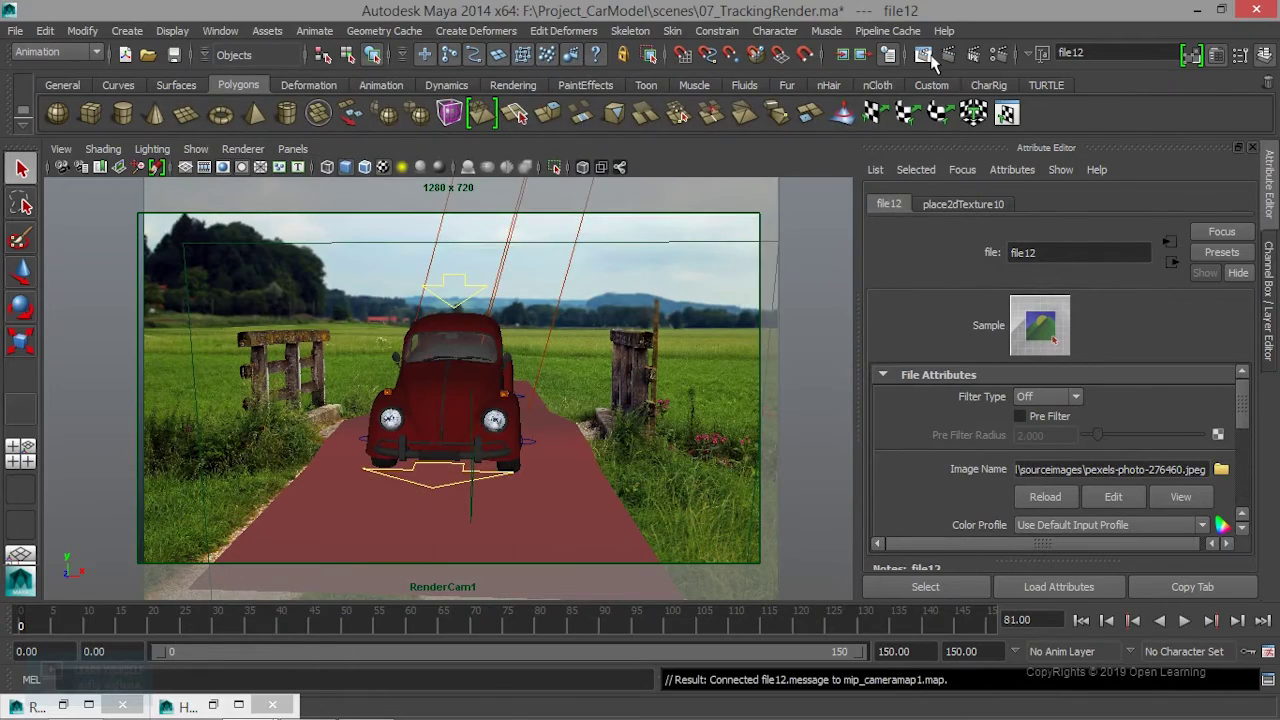
Render the current frame in a maximized Render View with the new background
click(926, 57)
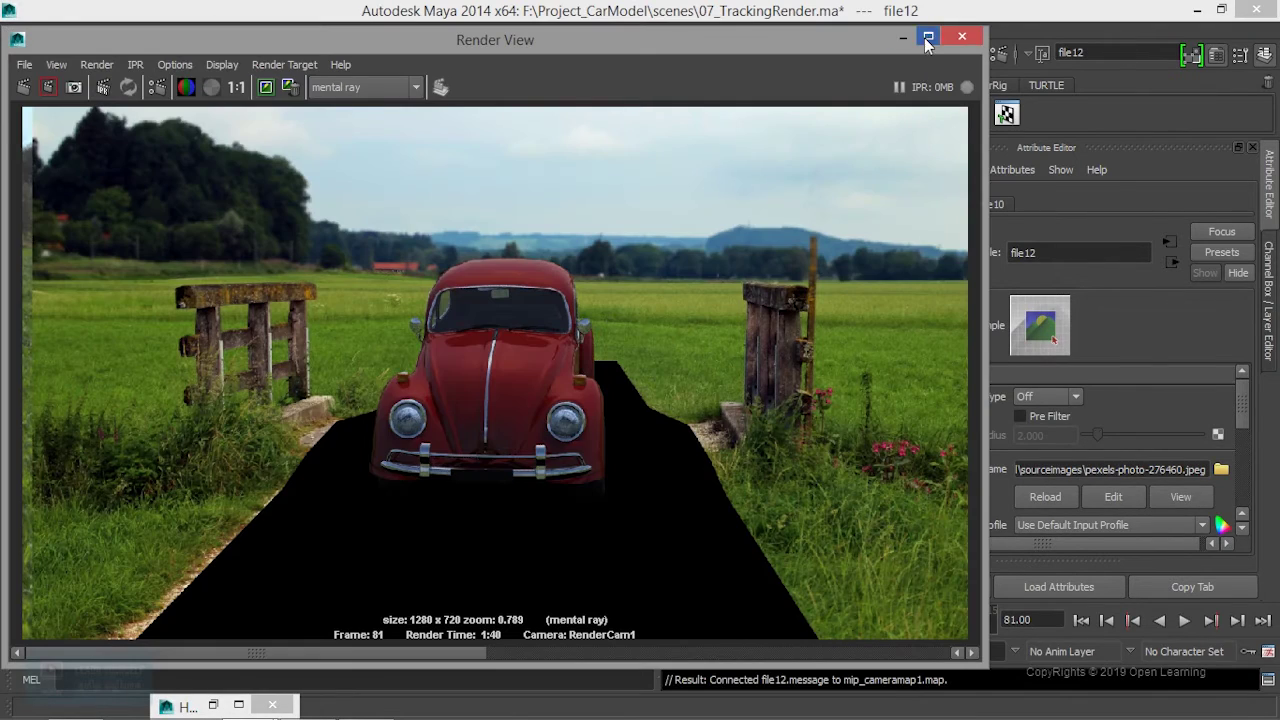
click(928, 38)
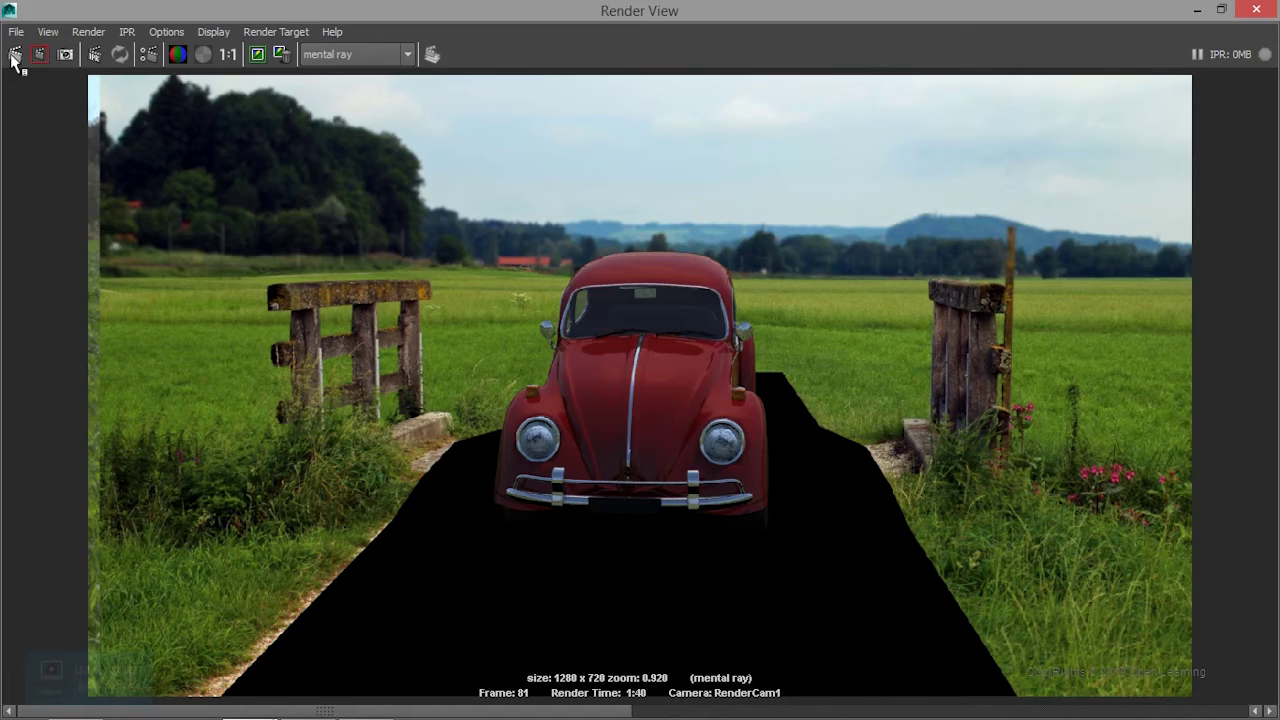
click(13, 56)
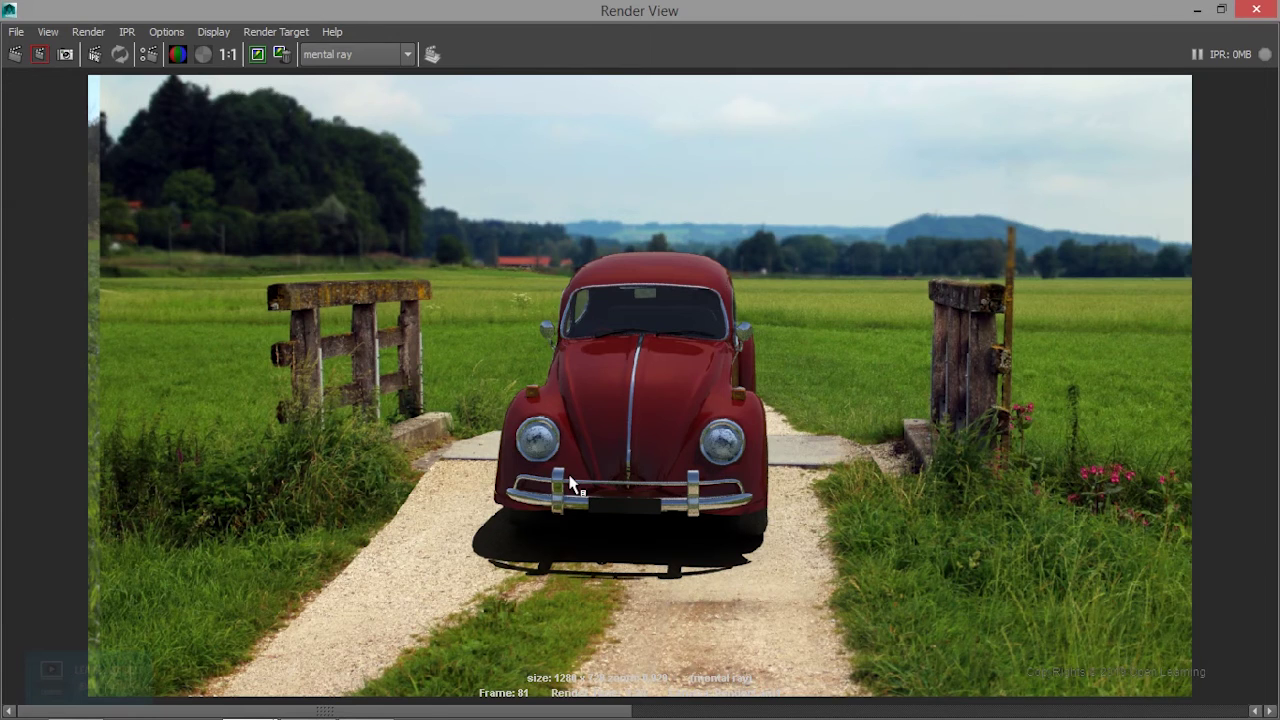
Zoom and pan the render to inspect the car's bumper, headlights and ground shadow
scroll(572, 485, up, 2)
scroll(572, 485, up, 1)
alt+middle_drag(766, 543, 750, 336)
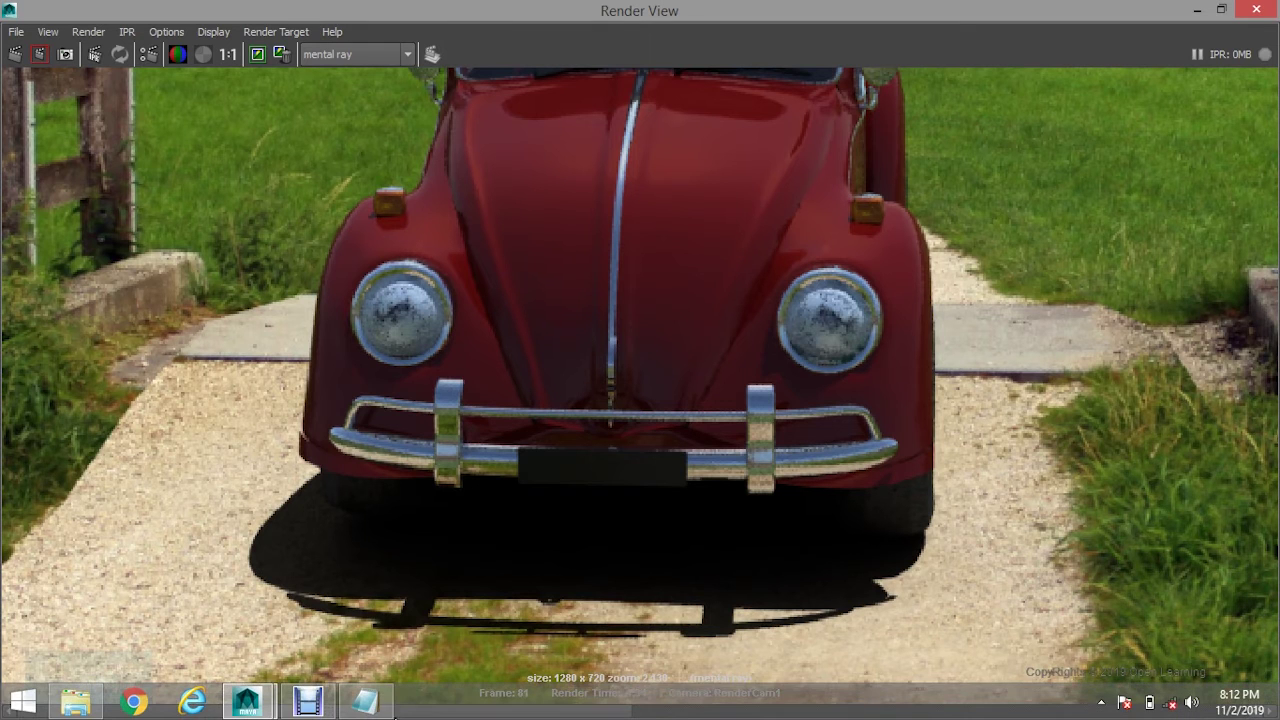
double_click(798, 10)
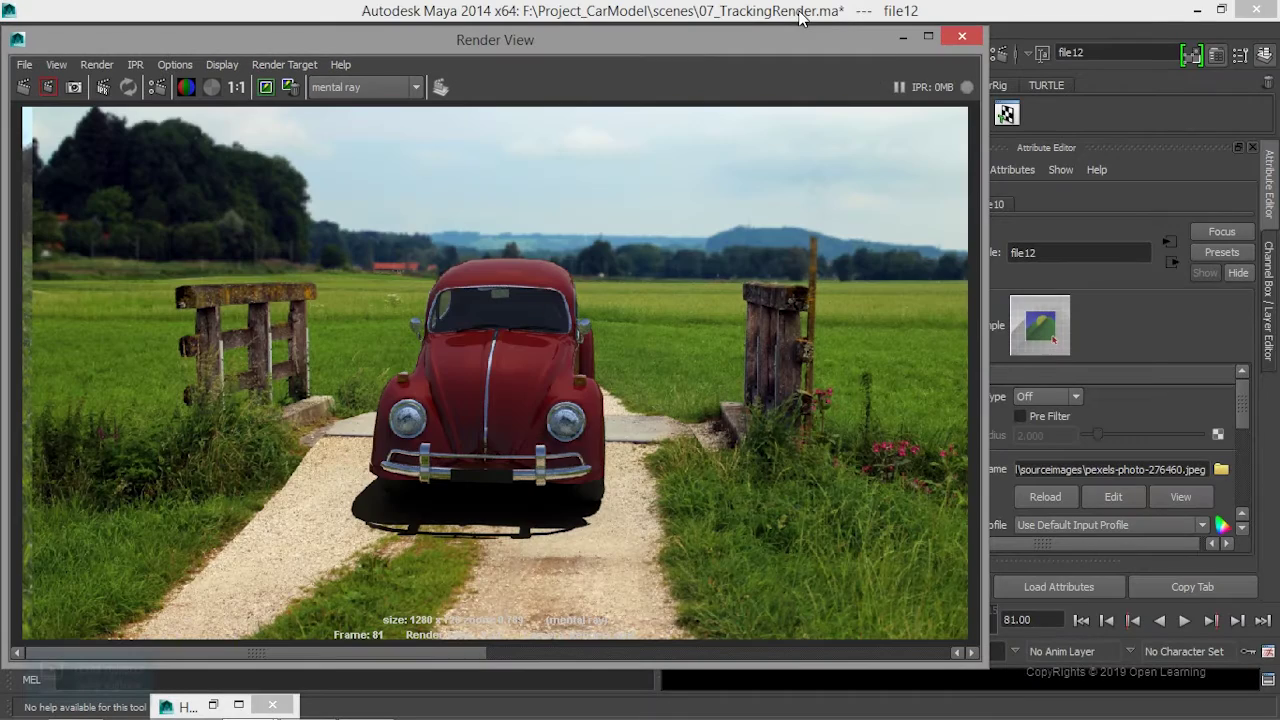
scroll(608, 422, up, 2)
scroll(557, 500, up, 2)
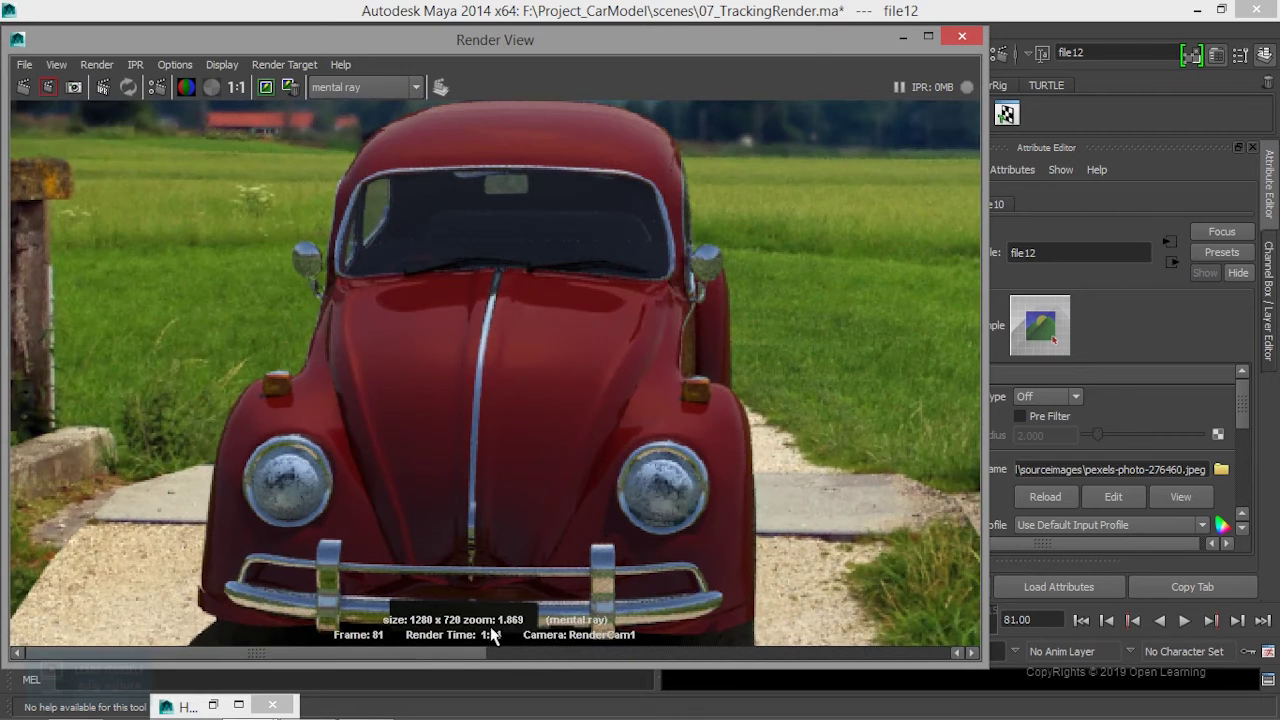
drag(424, 656, 771, 657)
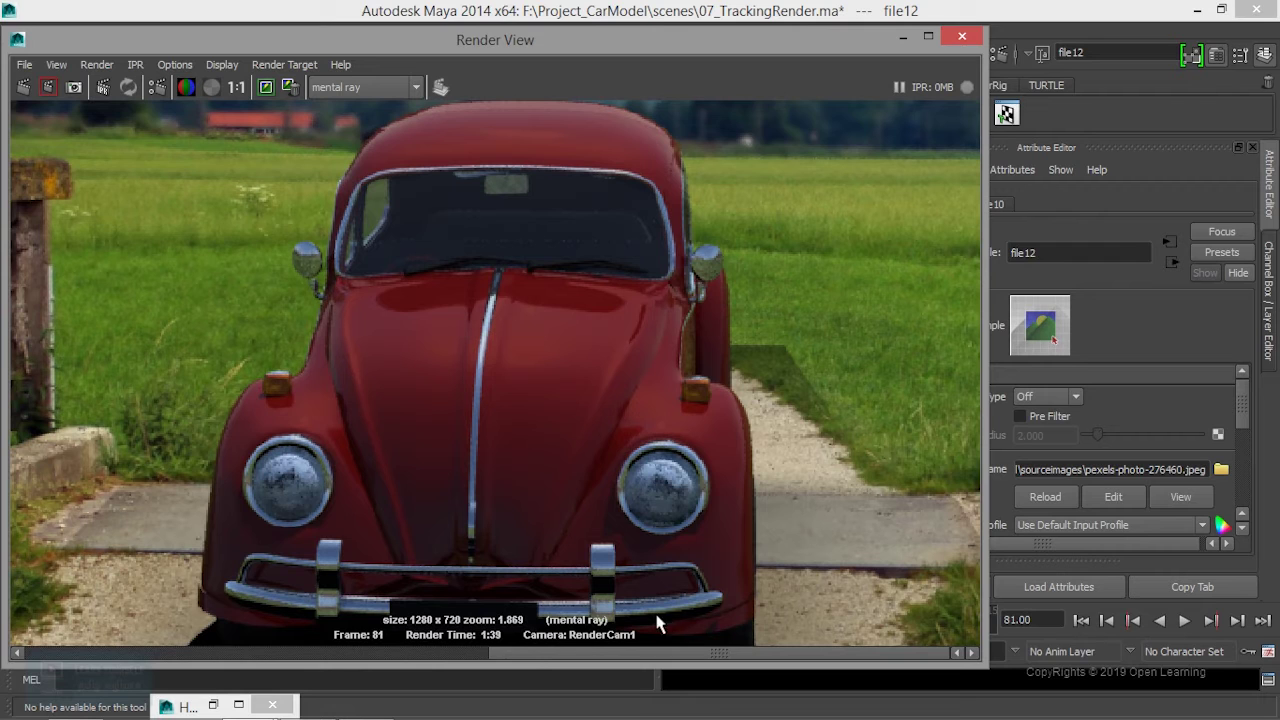
drag(575, 655, 228, 662)
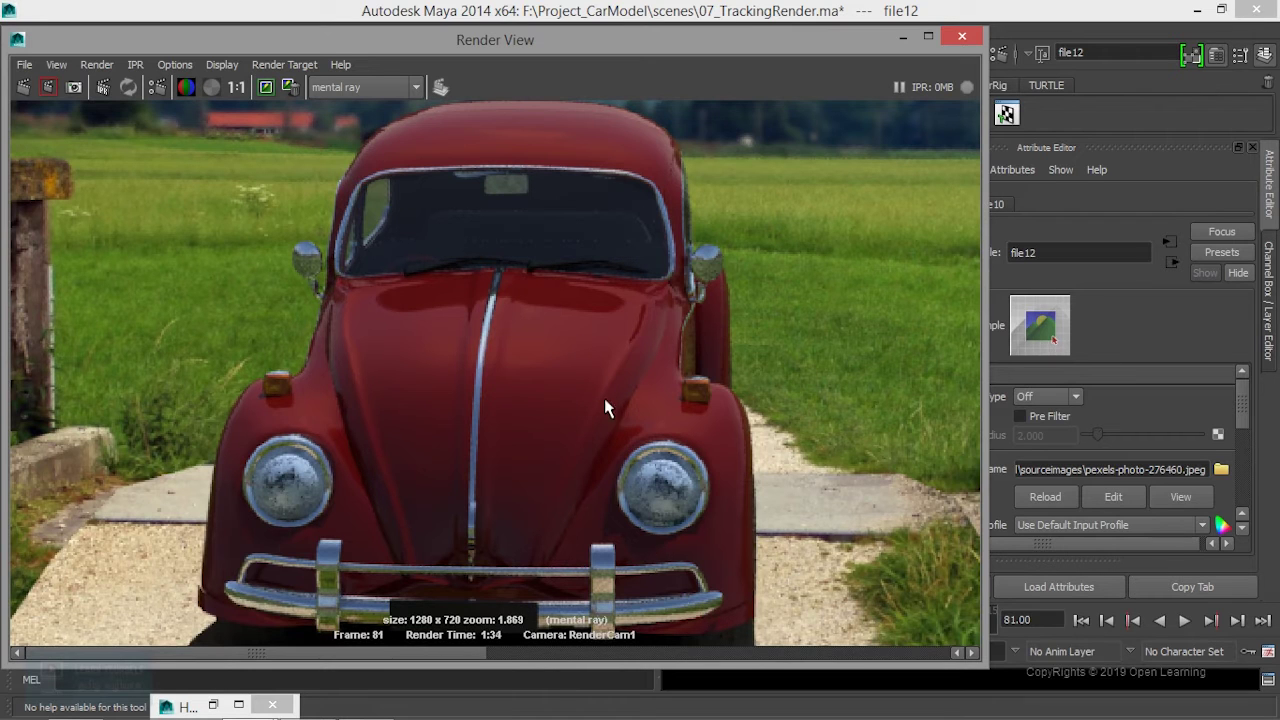
click(690, 652)
mouse_move(819, 634)
mouse_down()
mouse_move(565, 641)
mouse_move(810, 648)
mouse_up()
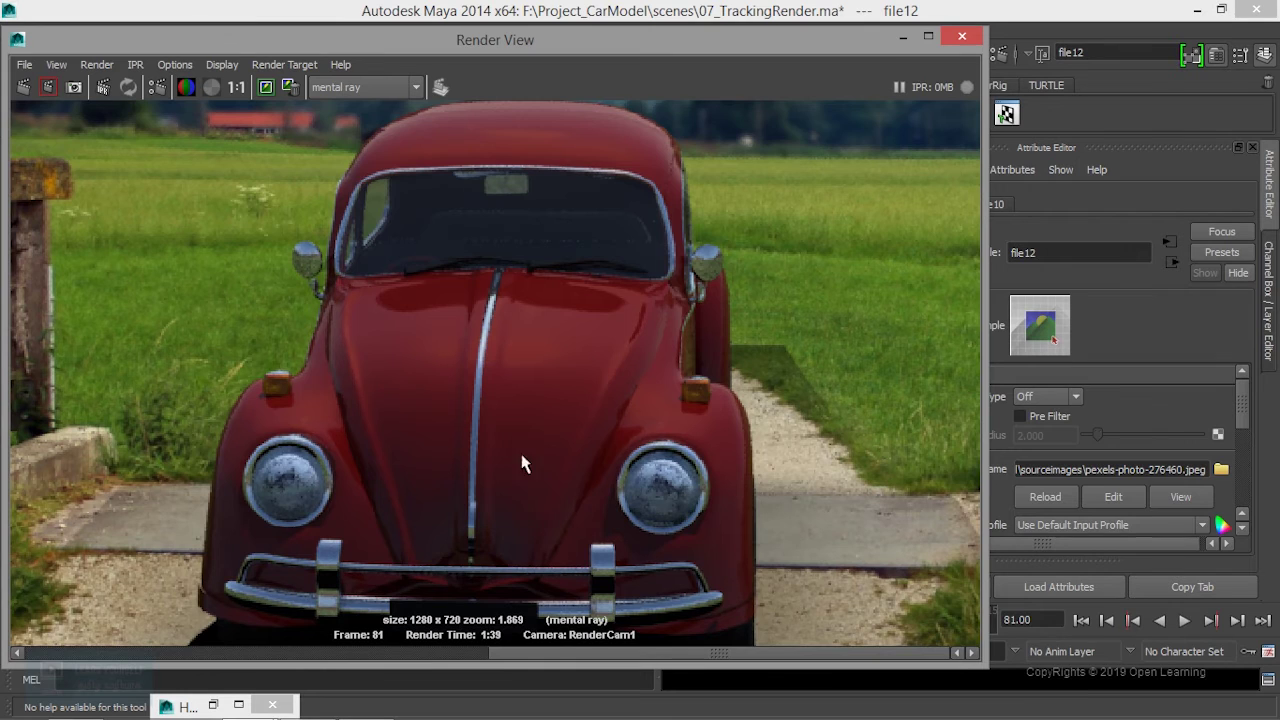
alt+middle_drag(537, 494, 554, 271)
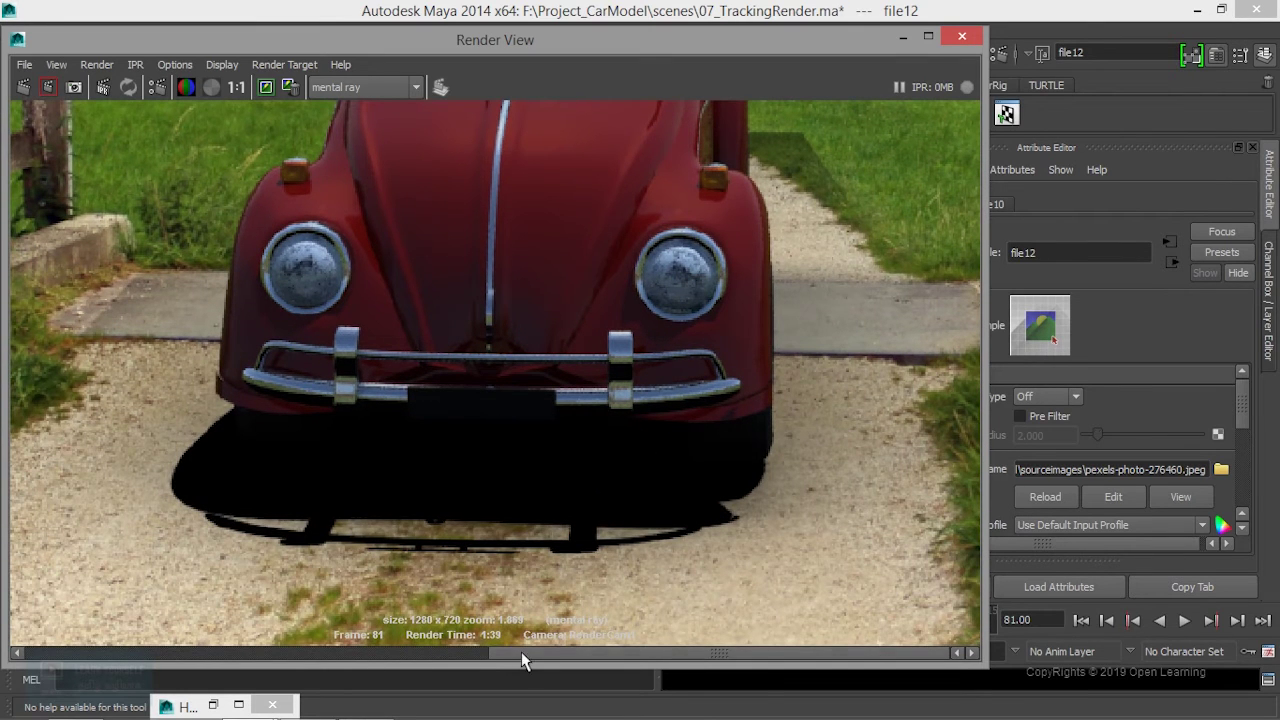
drag(520, 655, 220, 640)
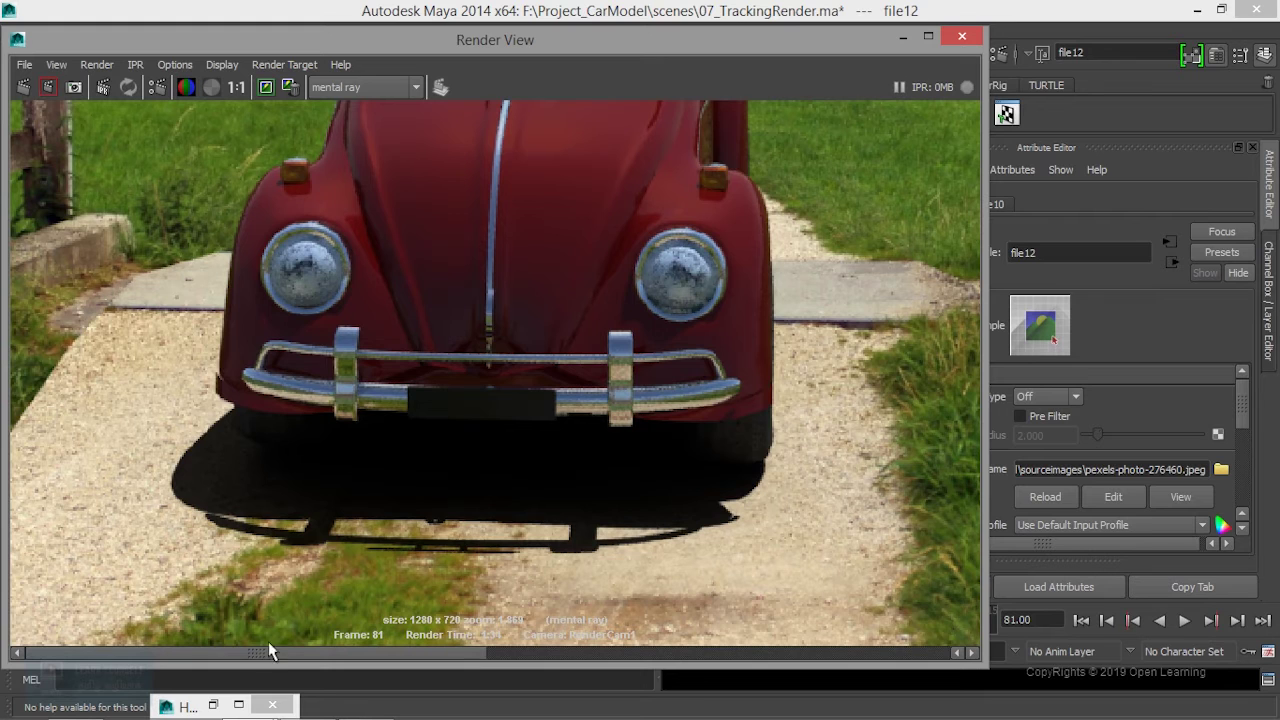
mouse_move(297, 655)
mouse_down()
mouse_move(605, 648)
mouse_move(305, 618)
mouse_up()
click(600, 653)
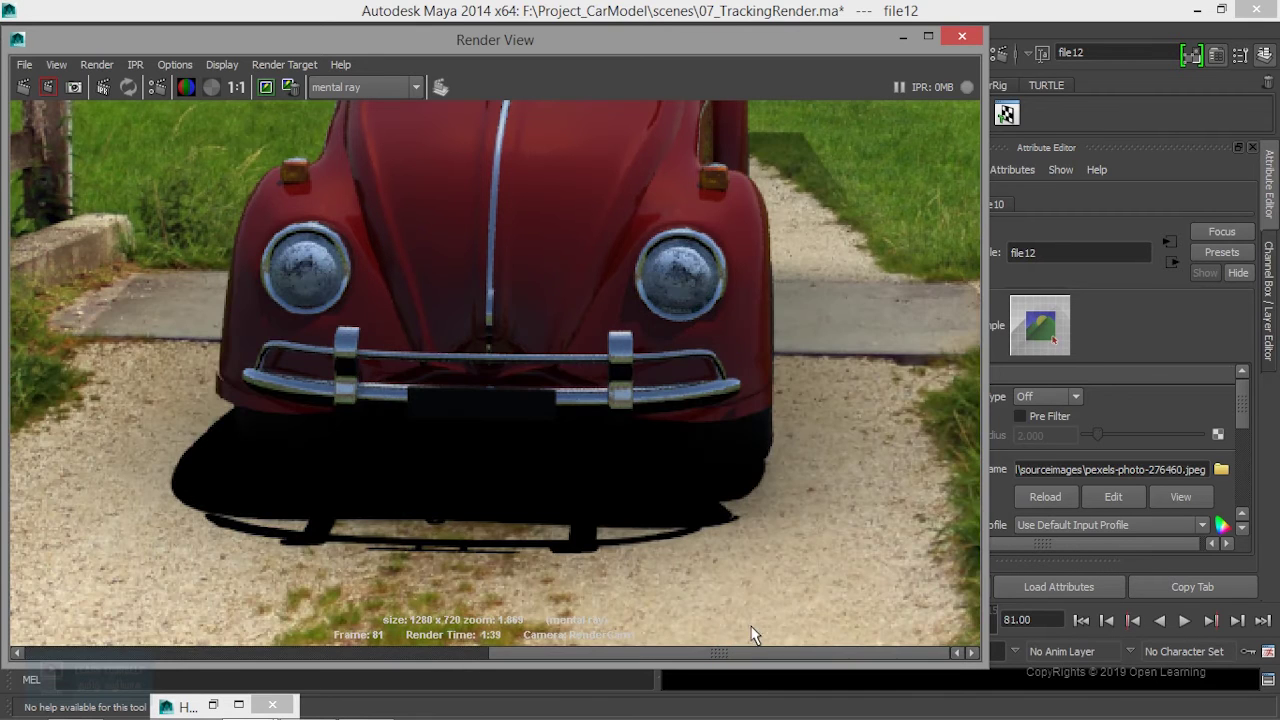
drag(755, 653, 557, 653)
click(650, 653)
drag(705, 653, 513, 653)
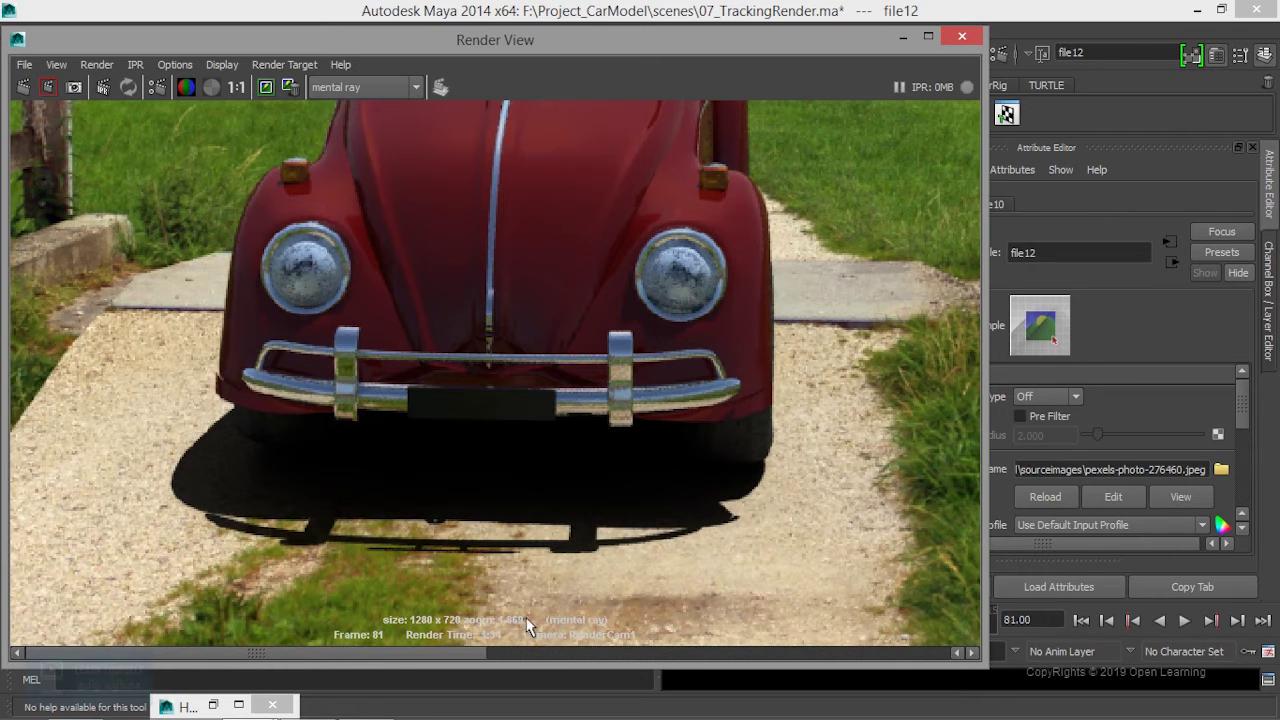
click(672, 653)
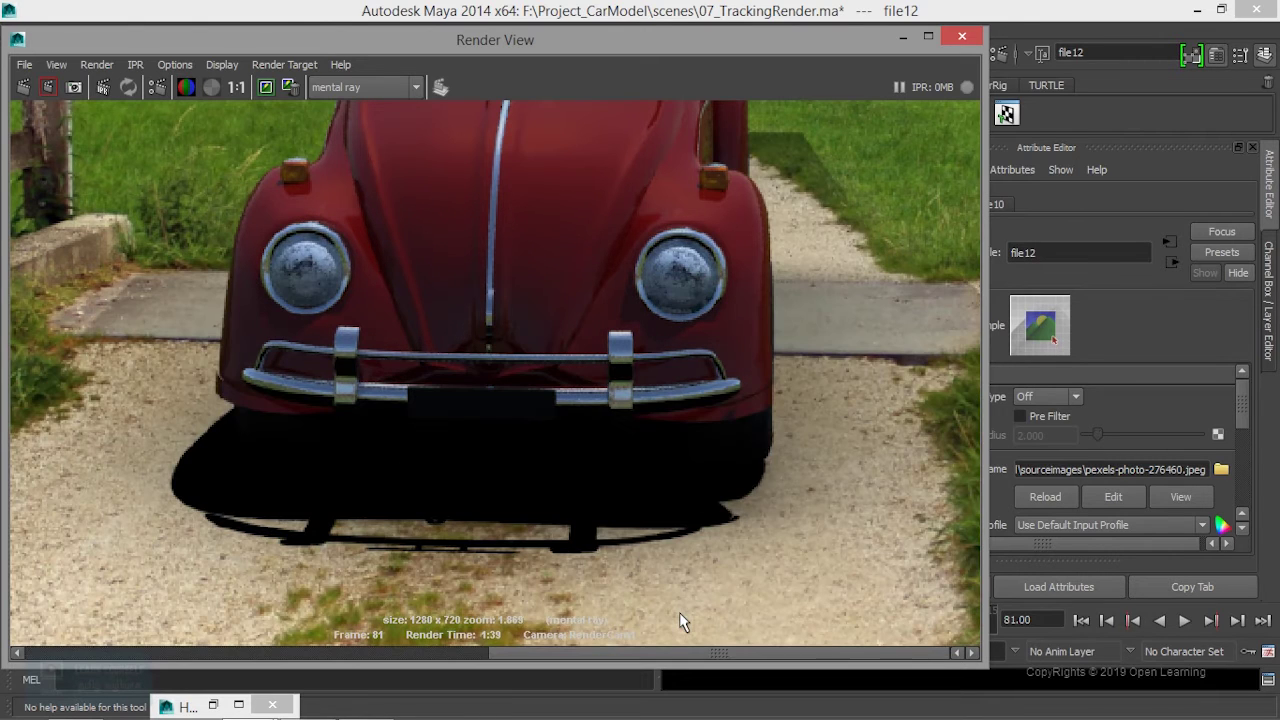
click(474, 653)
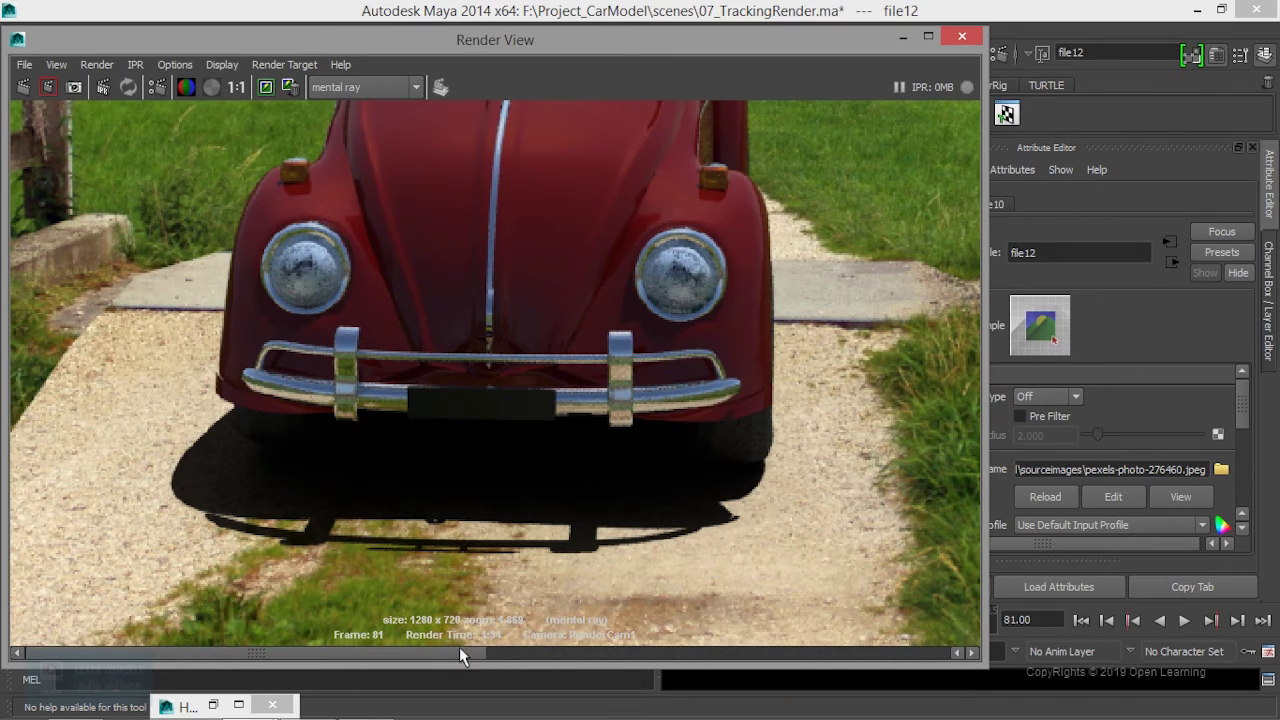
mouse_move(567, 654)
mouse_down()
mouse_move(660, 654)
mouse_move(689, 669)
mouse_move(646, 663)
mouse_move(637, 681)
mouse_move(700, 680)
mouse_move(623, 689)
mouse_move(723, 680)
mouse_move(543, 692)
mouse_move(750, 670)
mouse_move(497, 675)
mouse_move(710, 664)
mouse_move(424, 657)
mouse_up()
scroll(728, 404, down, 2)
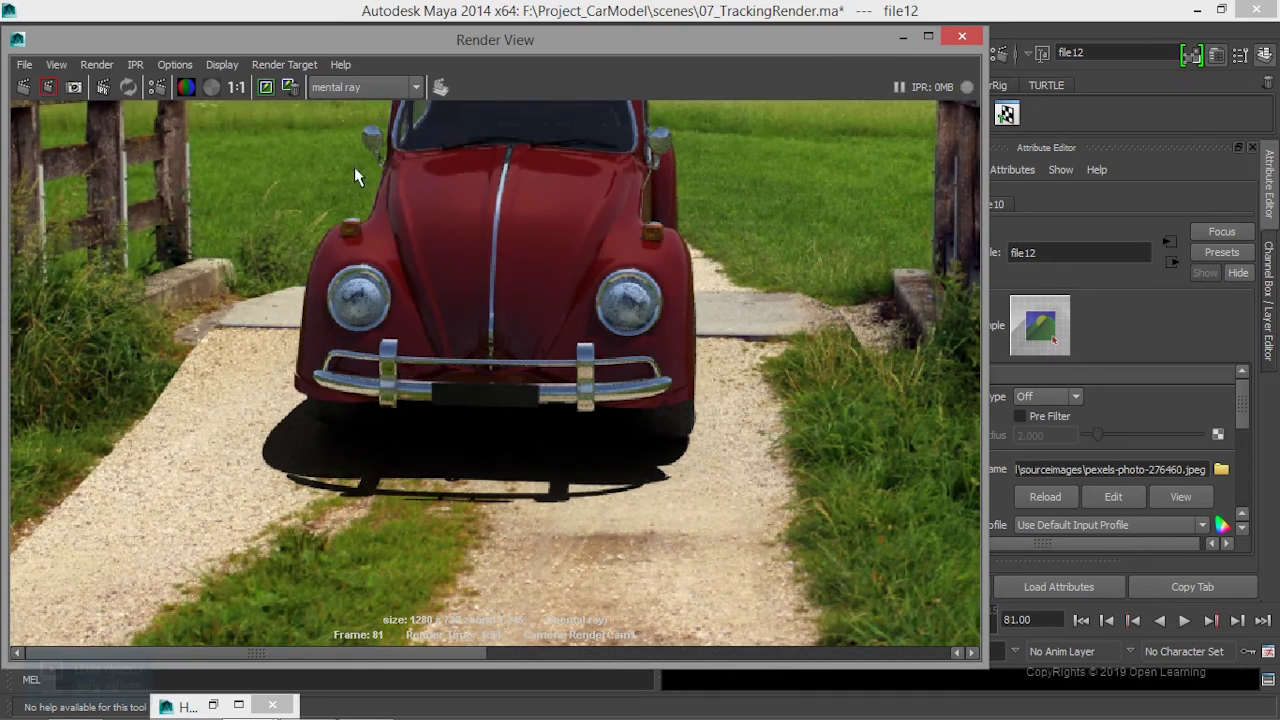
click(236, 88)
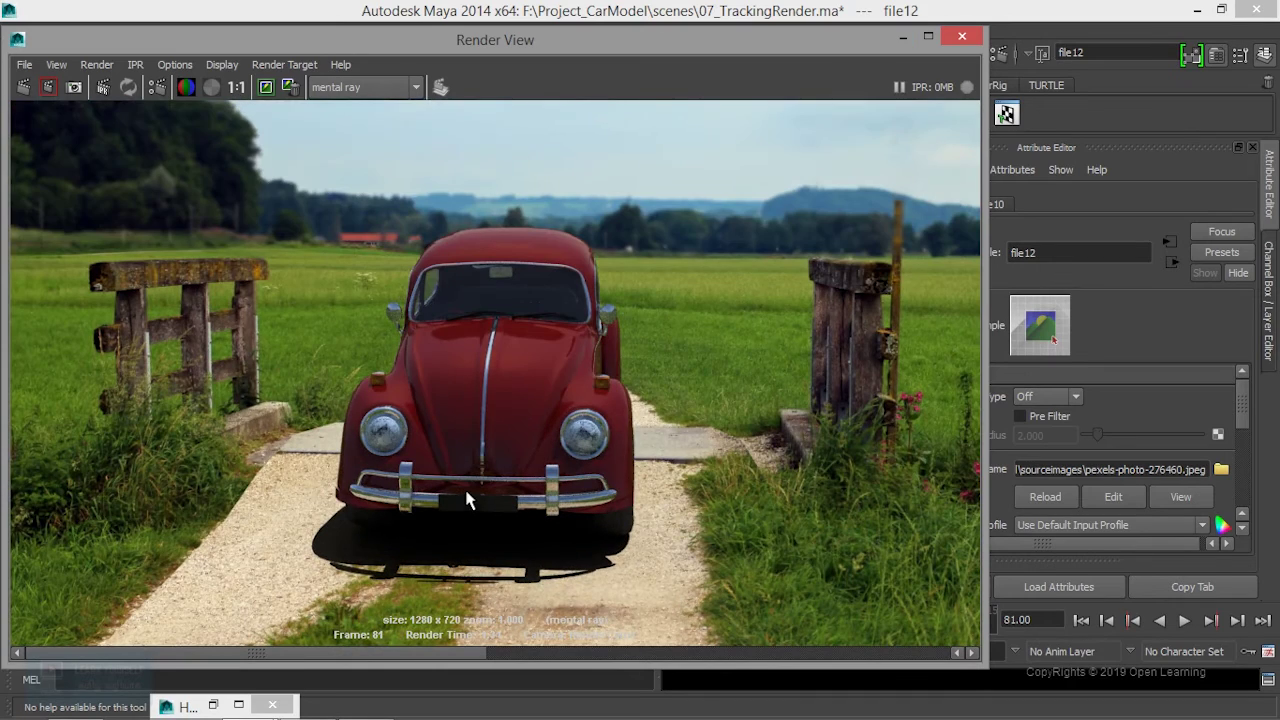